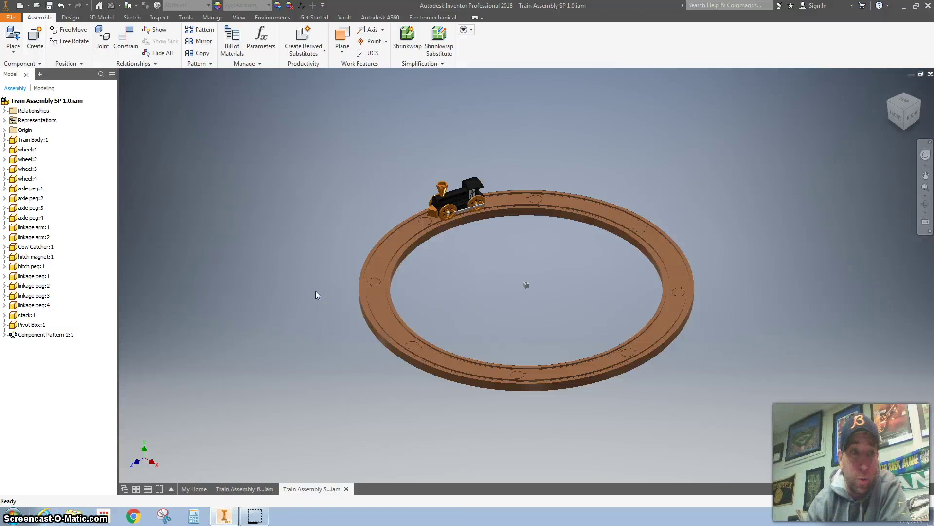
- Hide the curved track piece in Element:8 of the component pattern and move the train onto the adjoining visible track section
left_click(7, 114)
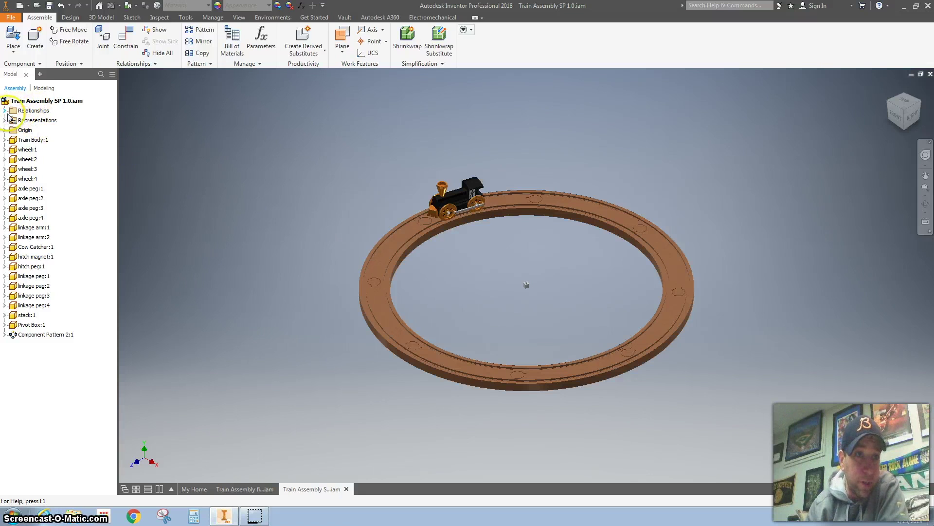
left_click(6, 111)
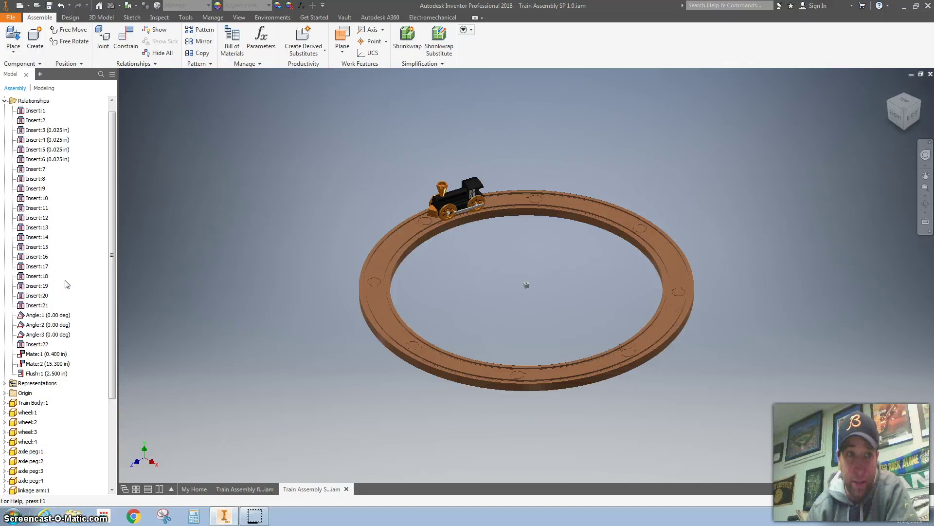
left_click_drag(113, 277, 118, 354)
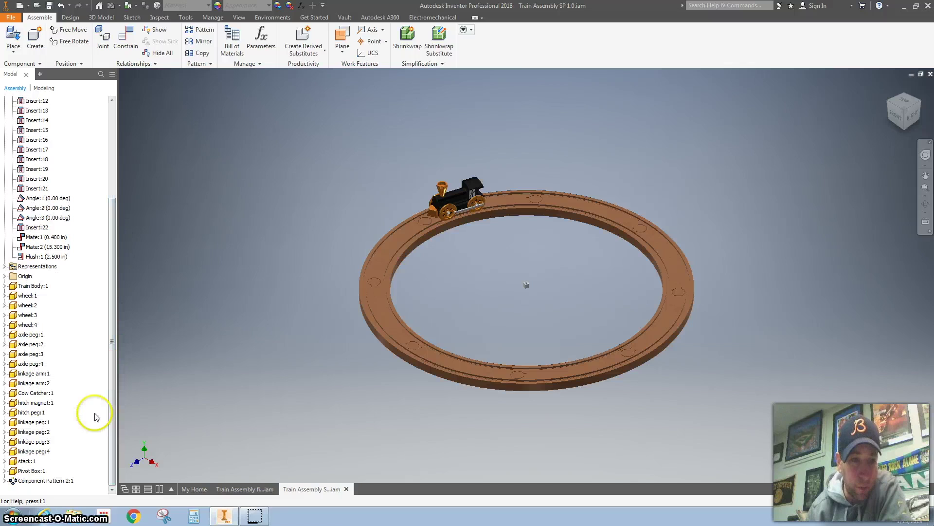
left_click(6, 481)
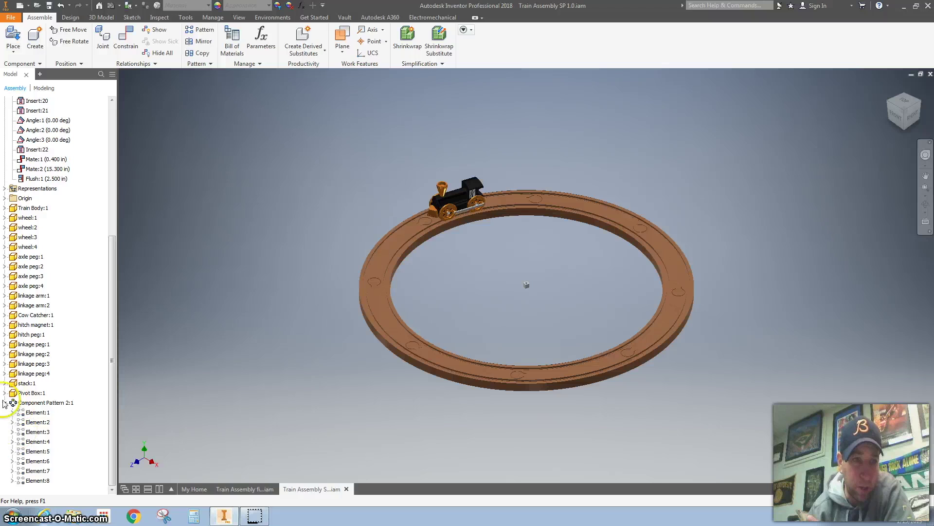
left_click(12, 480)
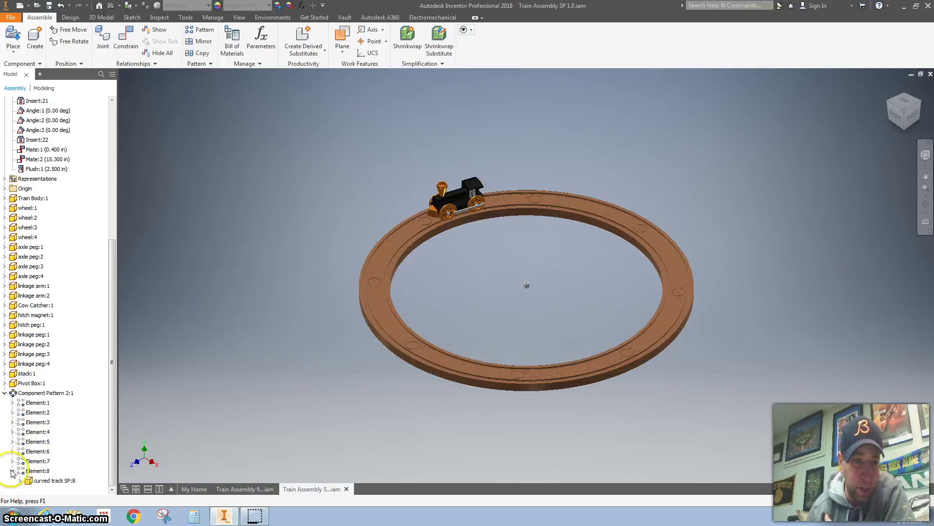
right_click(42, 480)
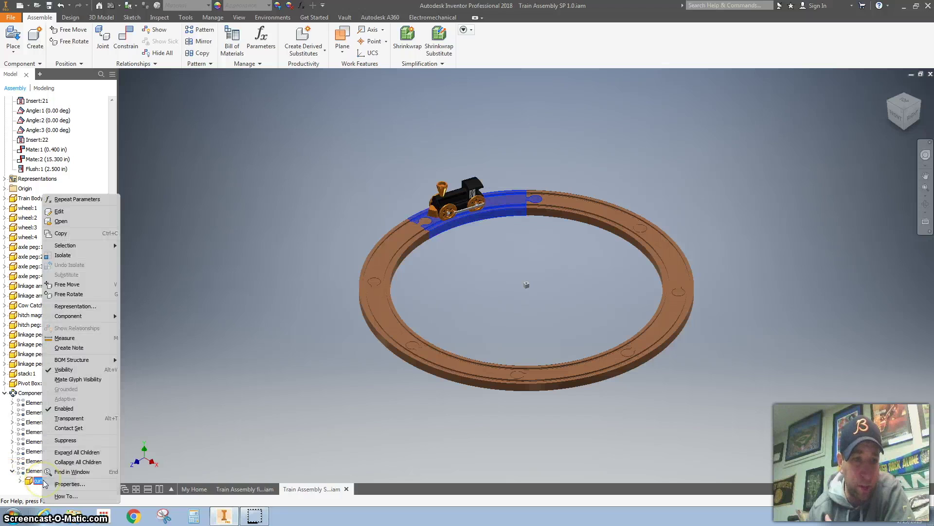
left_click(76, 370)
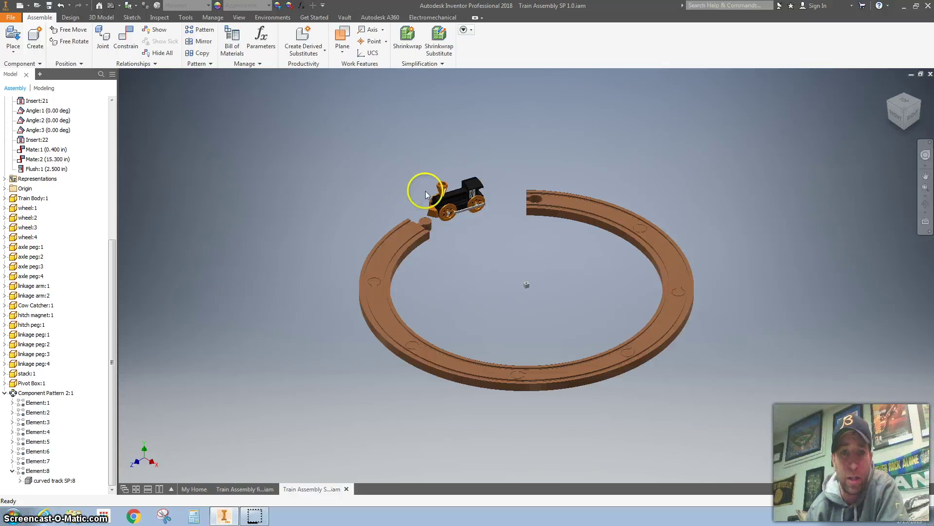
left_click_drag(426, 195, 386, 223)
- Add a directed angle constraint of 100 degrees between the train body's rear face and a flat spoke face of the rear wheel
left_click(128, 45)
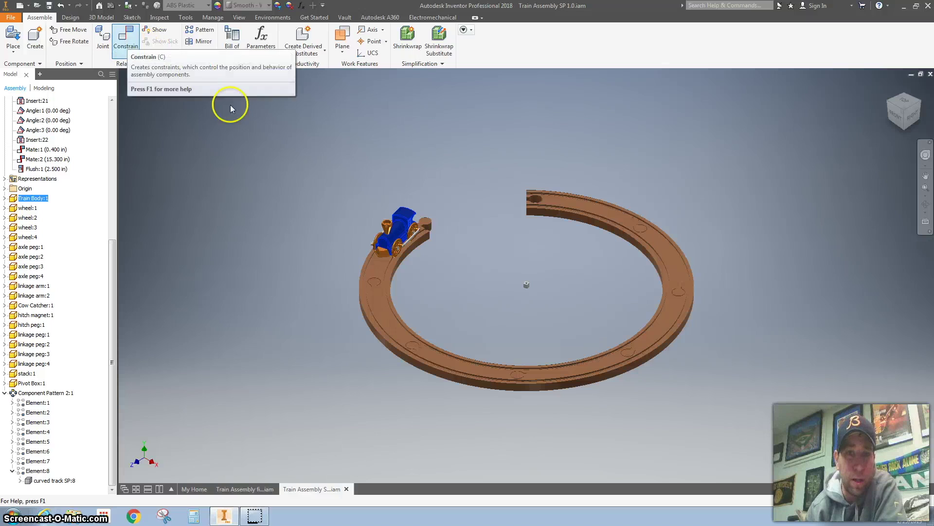
left_click(129, 46)
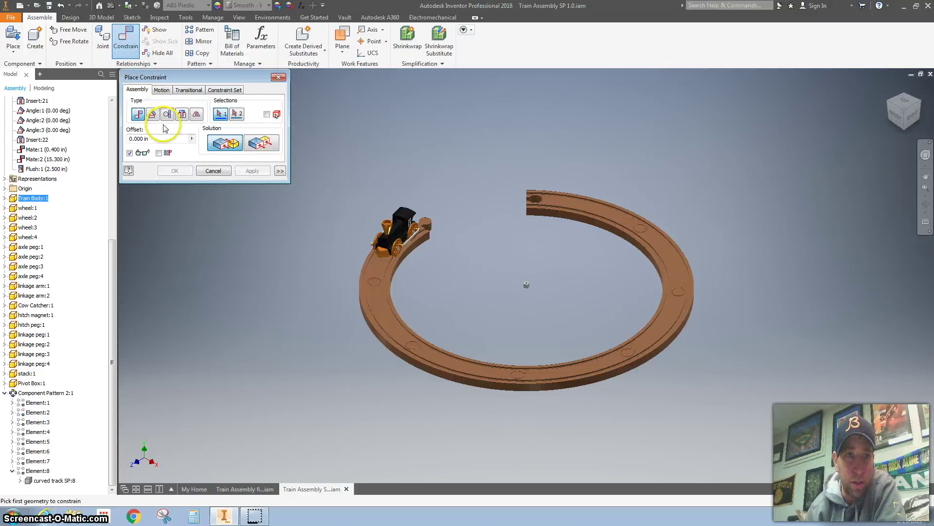
left_click(153, 115)
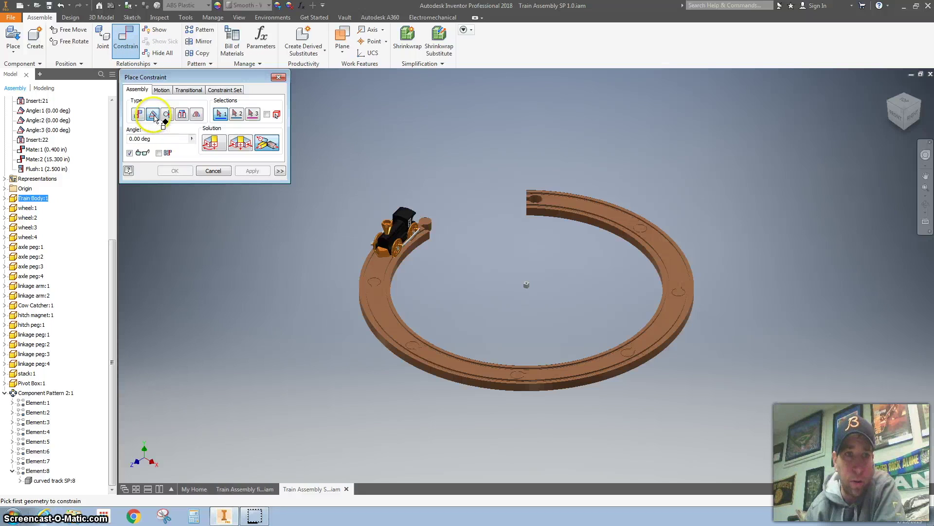
left_click(213, 143)
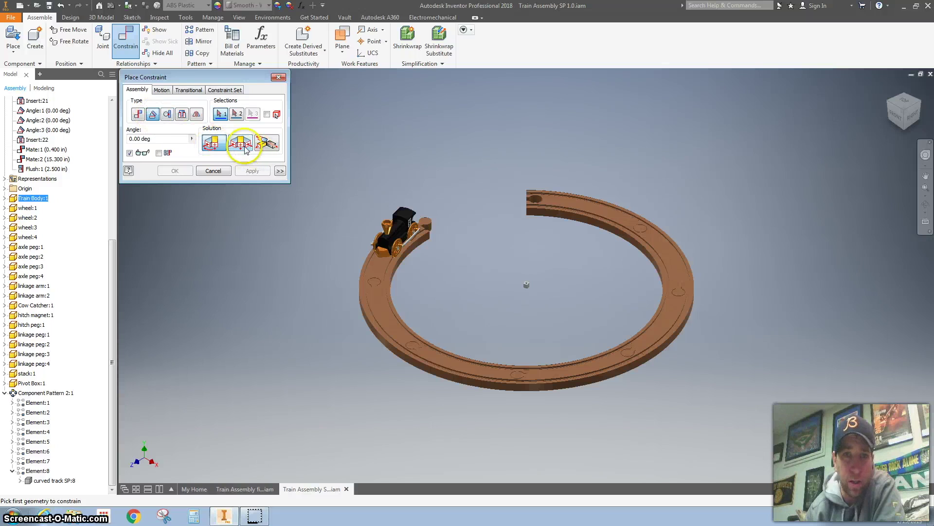
left_click(919, 106)
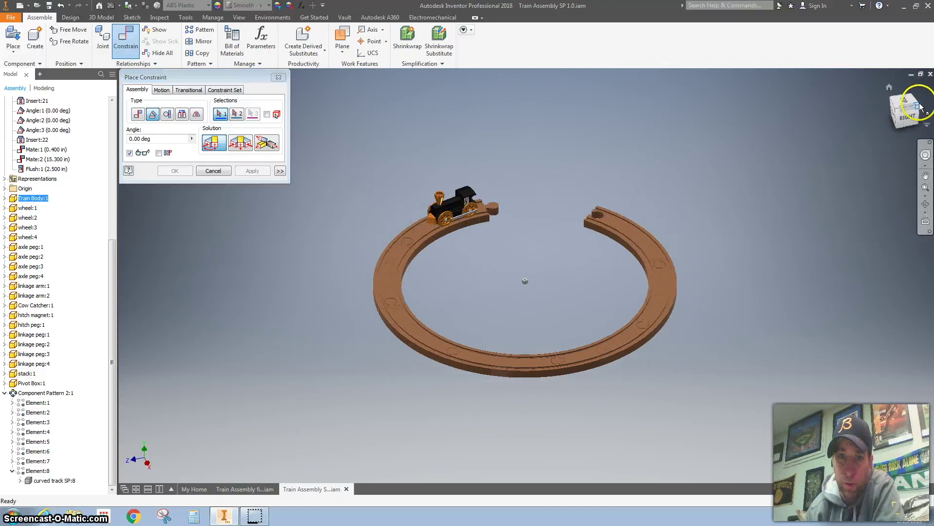
scroll(611, 224, "up", 5)
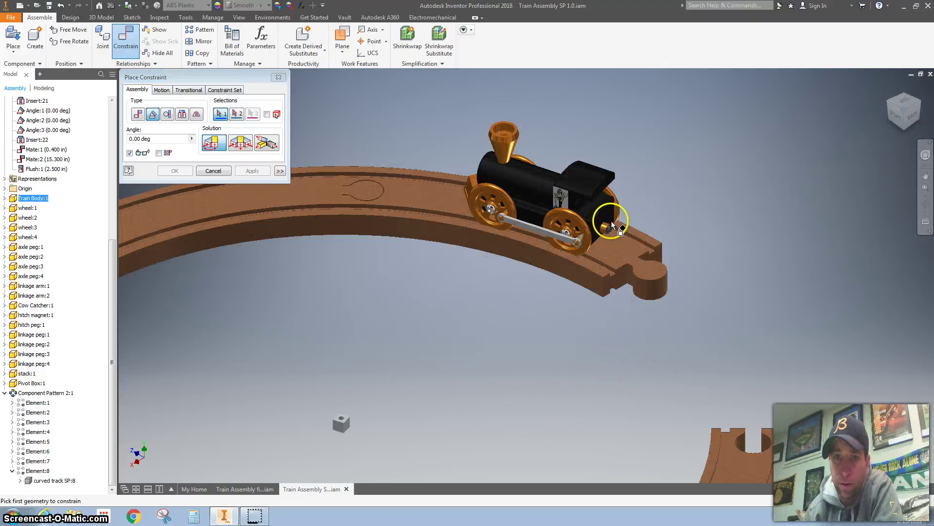
scroll(612, 225, "up", 3)
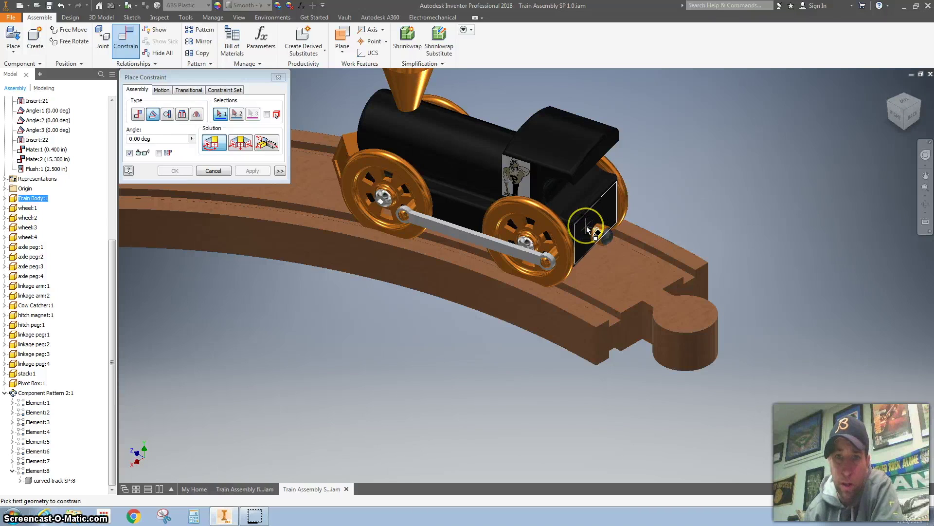
left_click(587, 229)
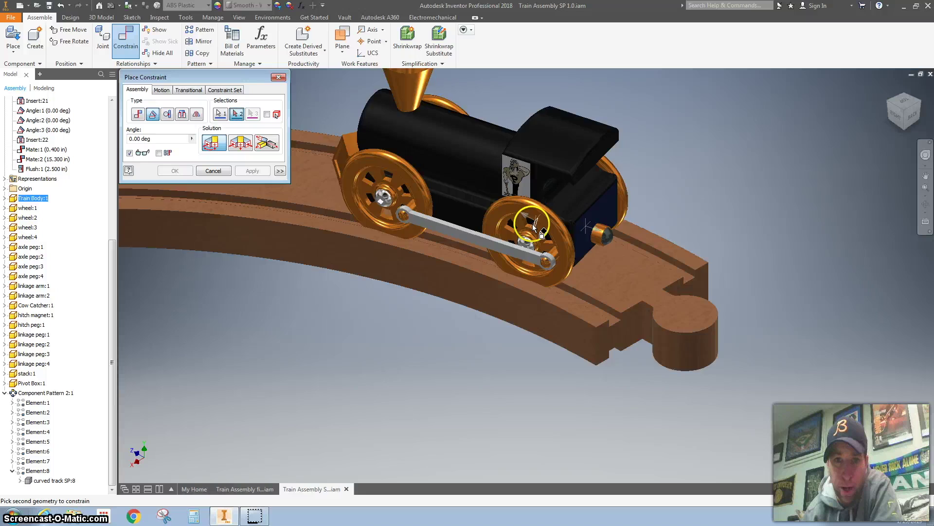
scroll(543, 234, "up", 3)
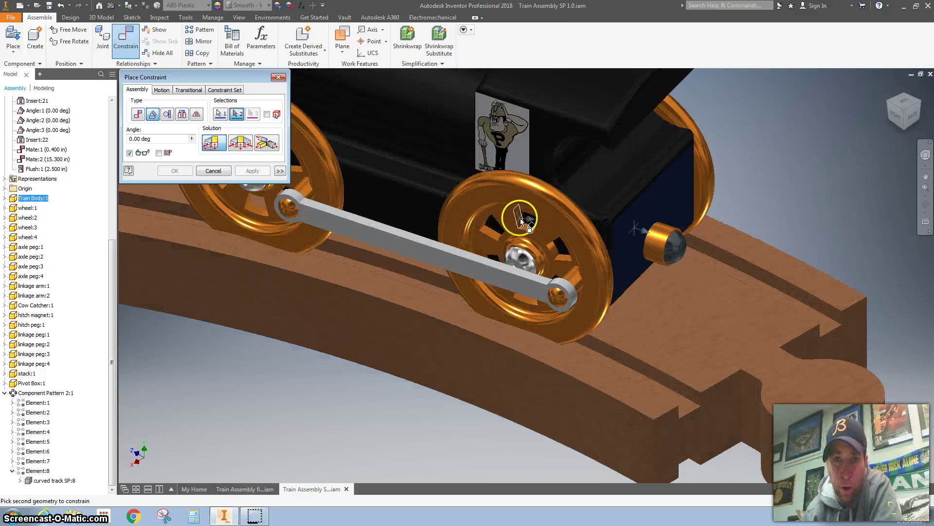
left_click(520, 219)
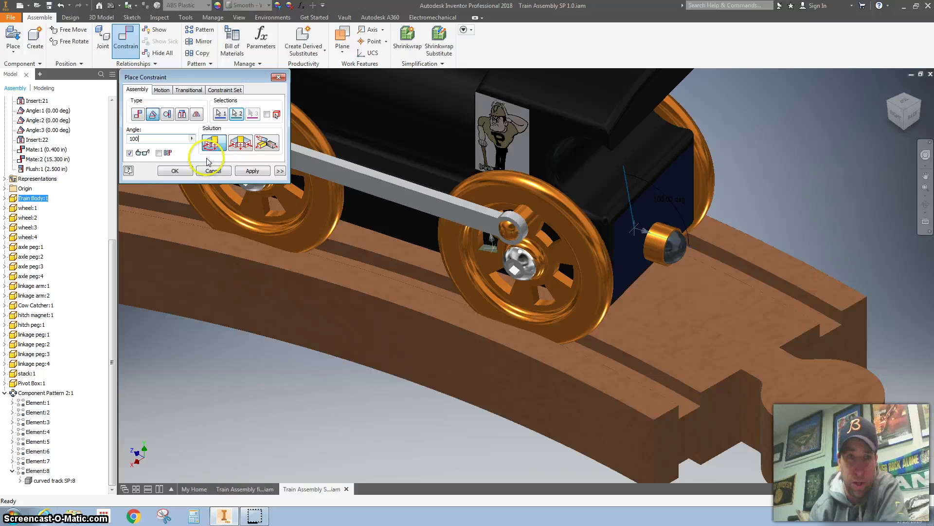
left_click(254, 171)
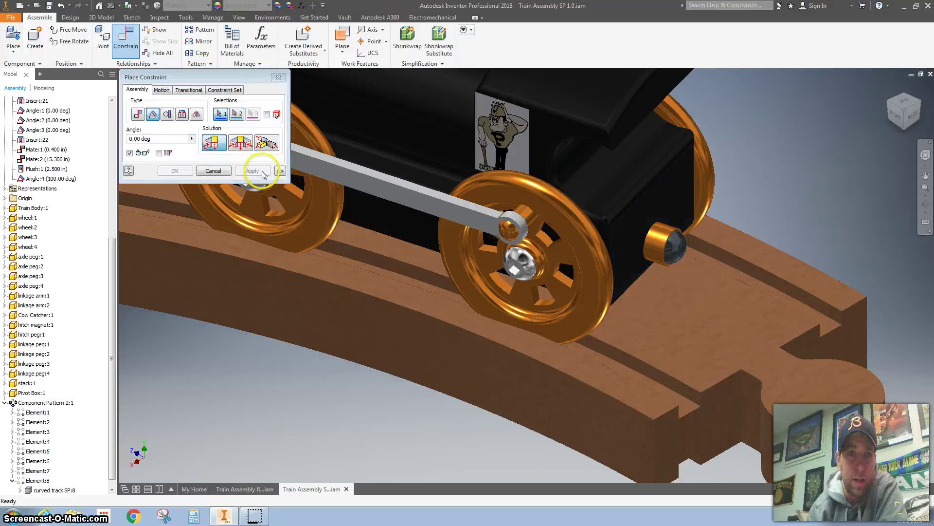
left_click(279, 77)
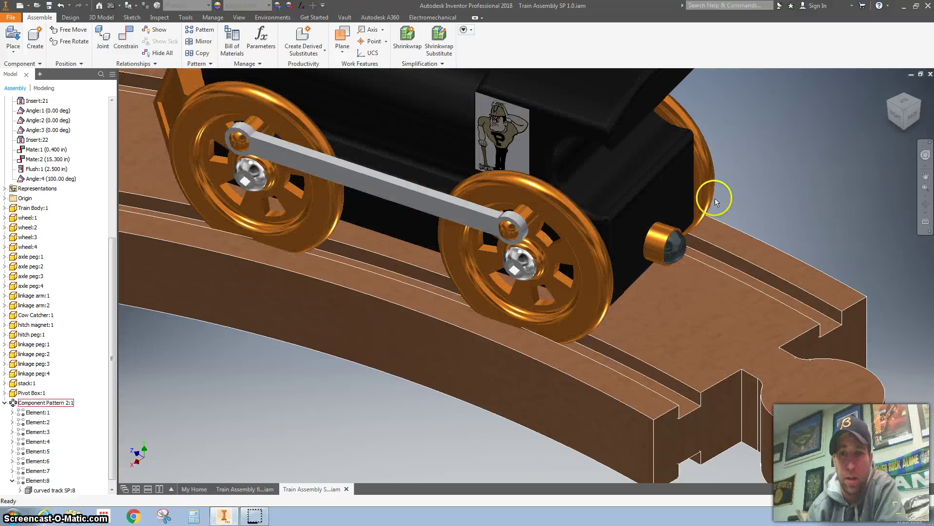
- Rename parameter d43, which drives the new wheel angle constraint, to crank
key("Home")
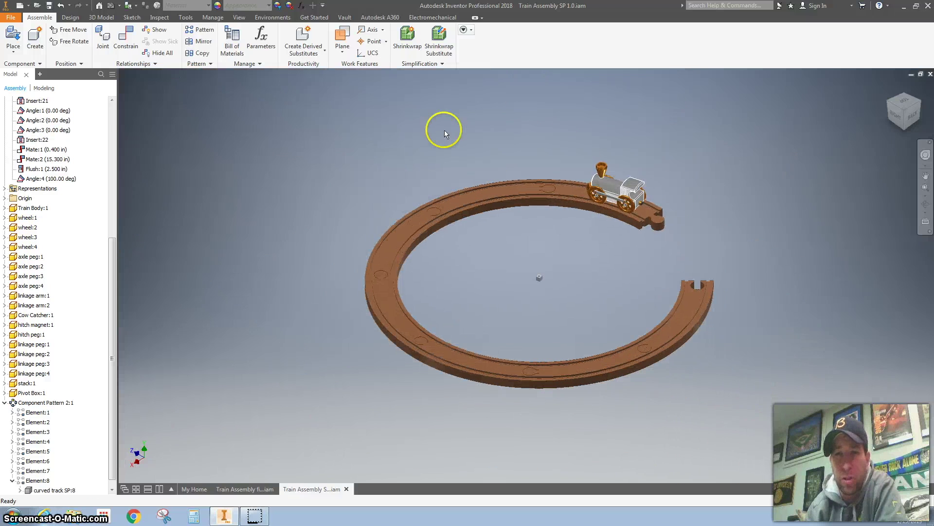
left_click(260, 40)
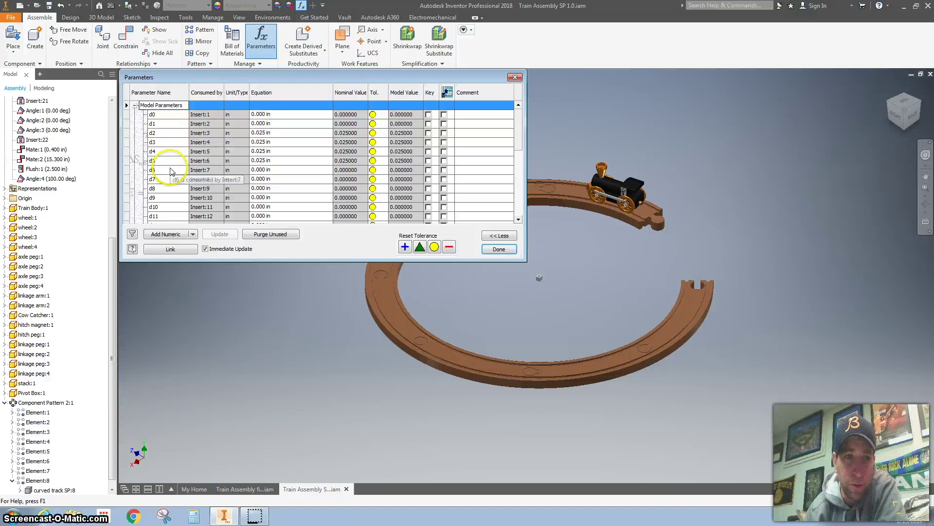
scroll(168, 176, "down", 7)
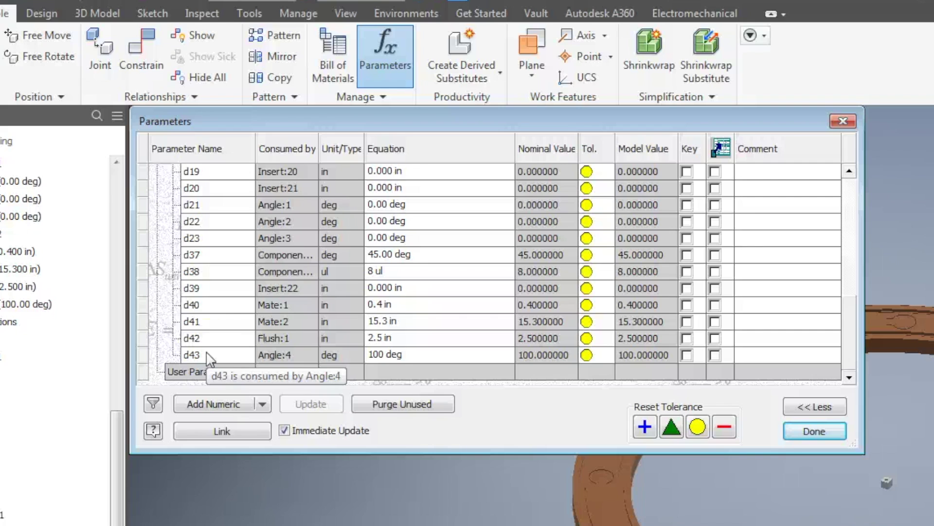
left_click(253, 355)
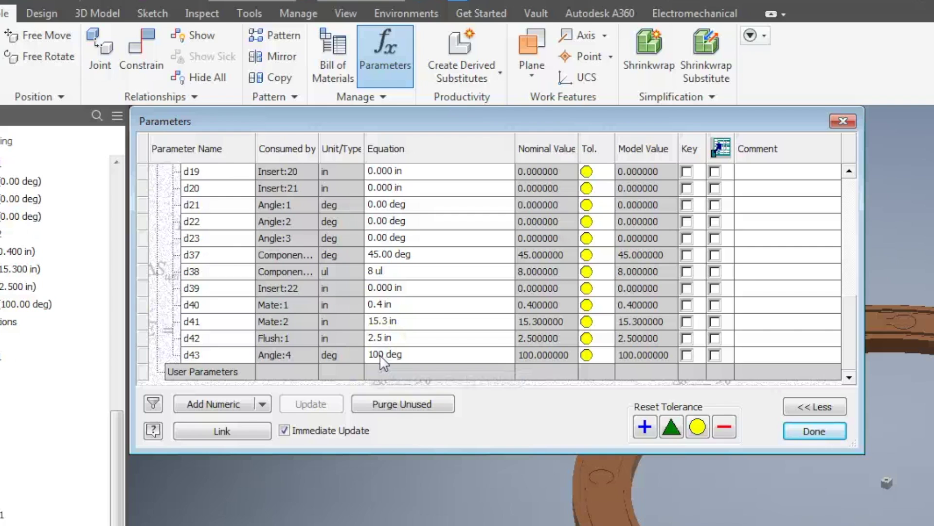
left_click(221, 352)
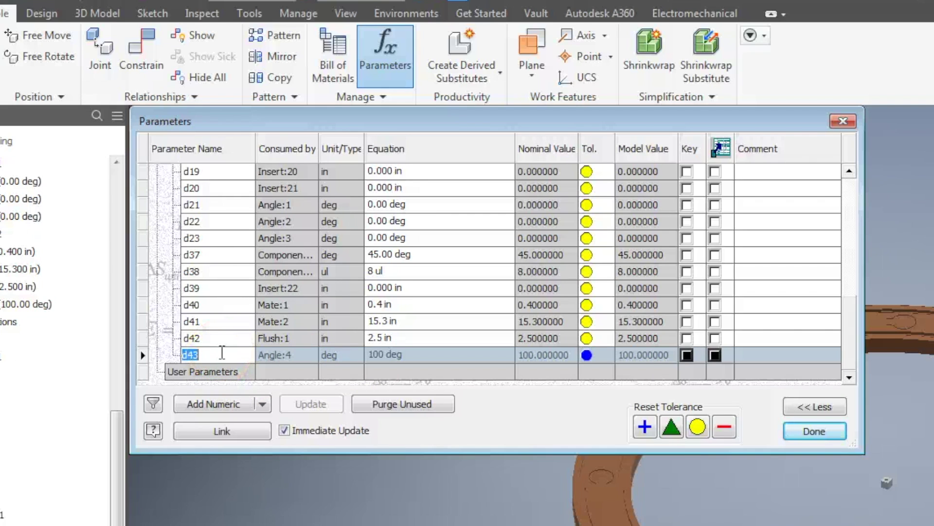
double_click(225, 354)
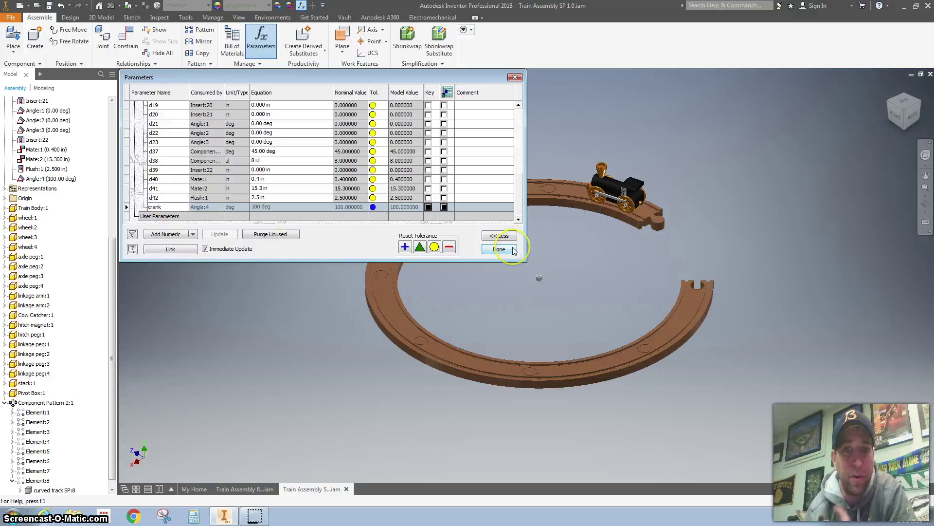
left_click(512, 249)
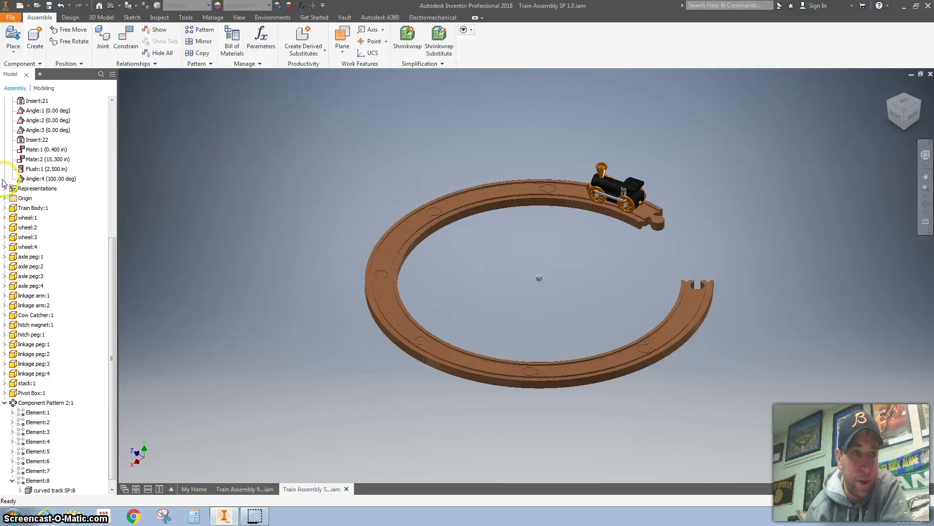
- Edit the wheel's Angle:4 constraint and set its angle to 0 degrees
right_click(31, 179)
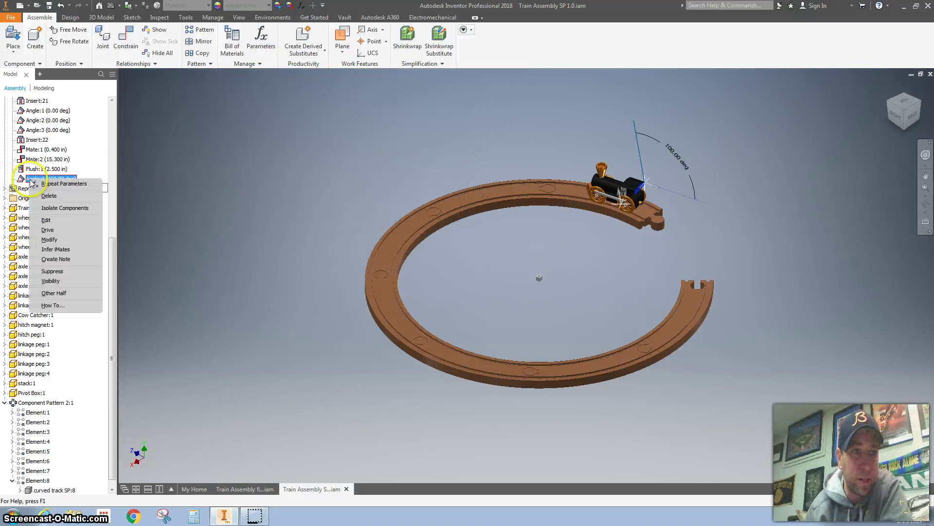
left_click(57, 221)
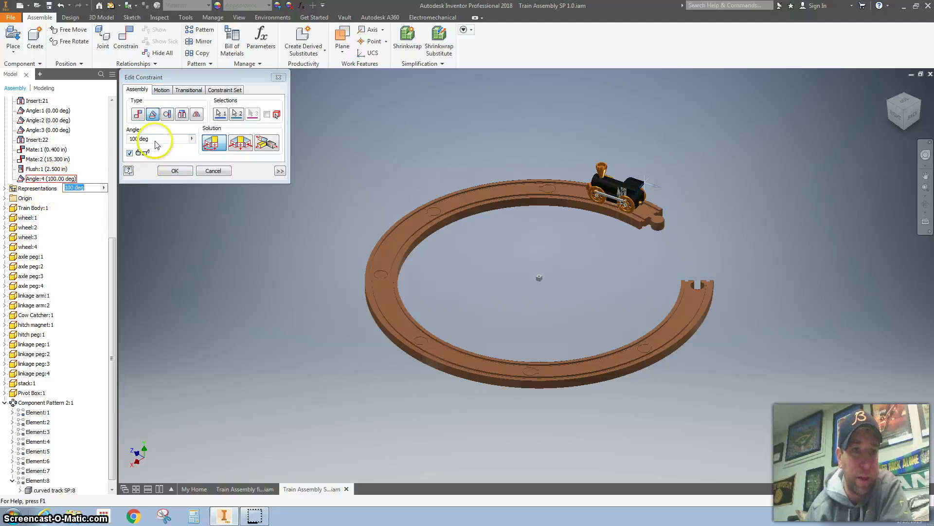
left_click_drag(157, 145, 121, 141)
key("Return")
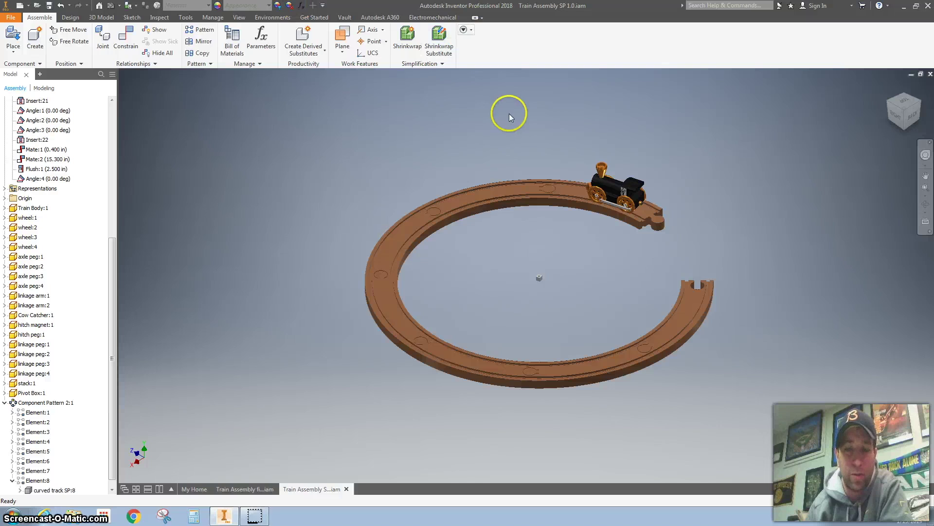
- Add a directed angle constraint of crank/12 between the small pivot box's side face and the exposed end face of the track at the gap
left_click(125, 43)
left_click(153, 114)
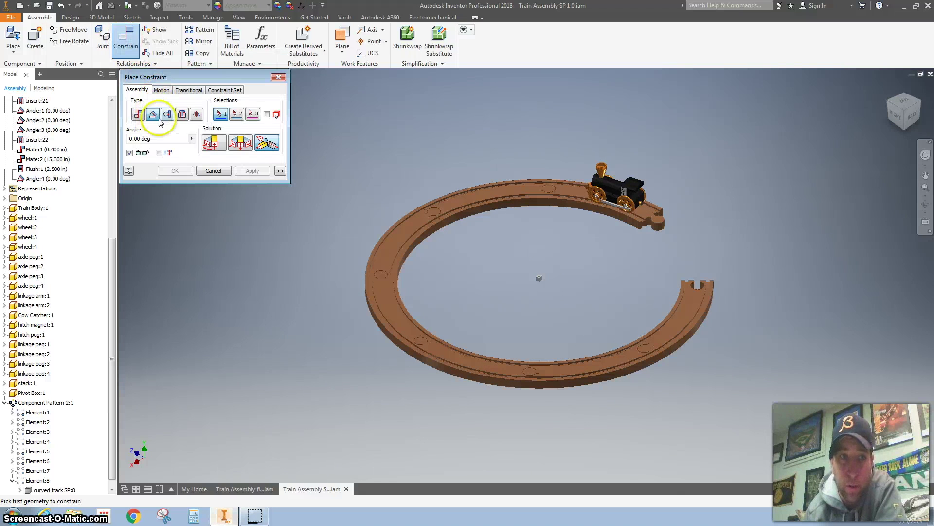
left_click(213, 144)
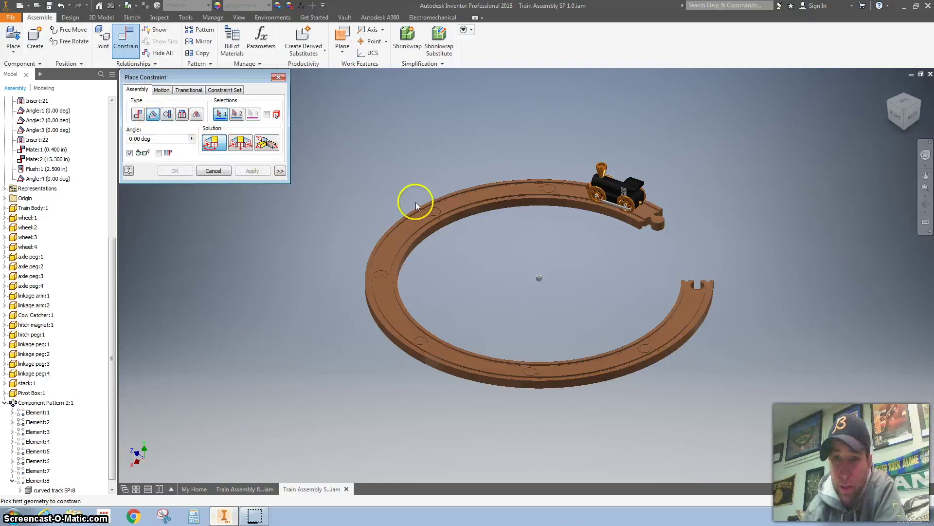
scroll(607, 259, "up", 3)
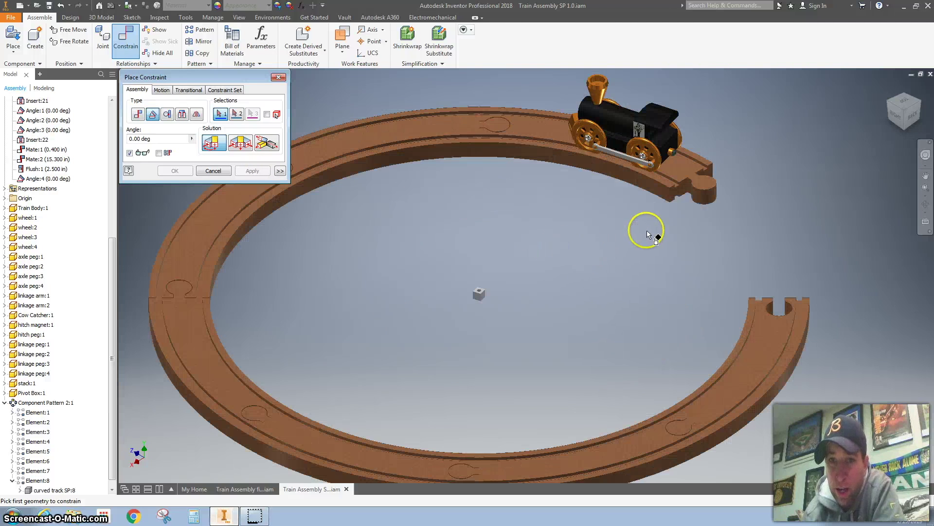
scroll(647, 230, "up", 3)
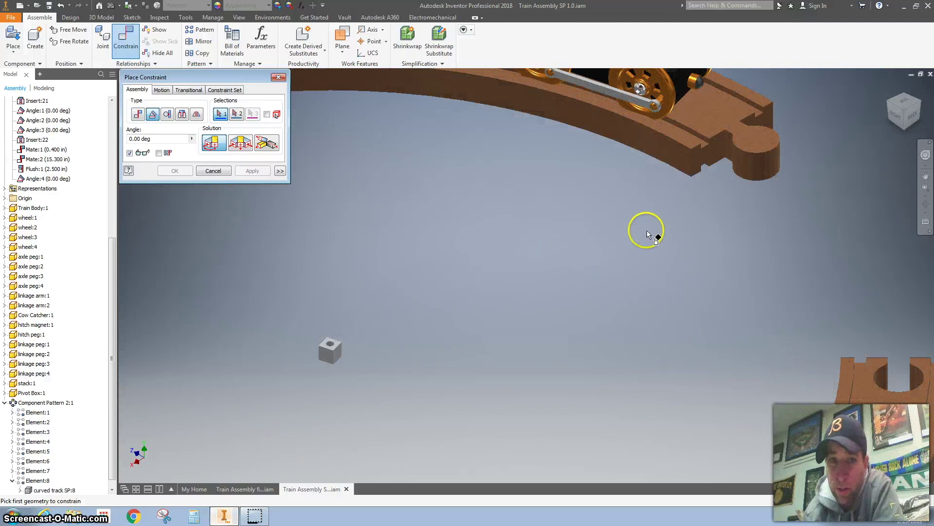
left_click(340, 358)
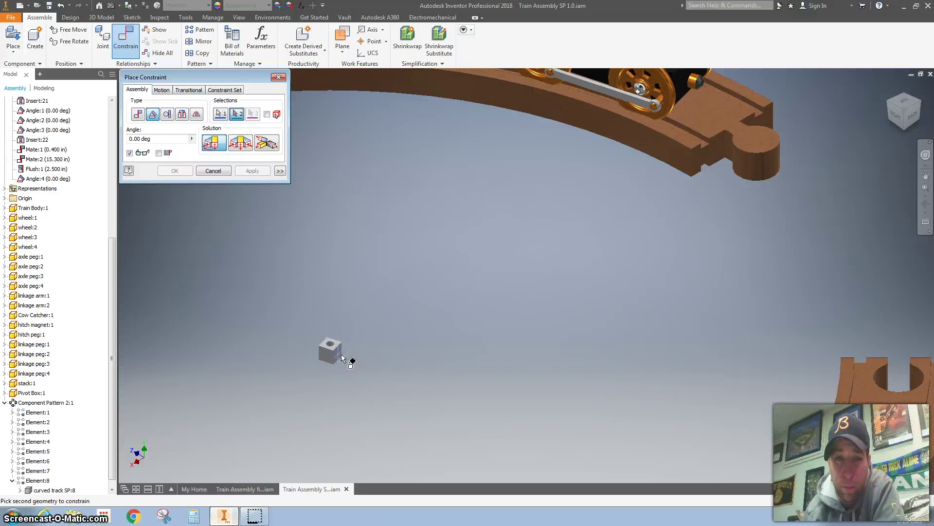
left_click(340, 356)
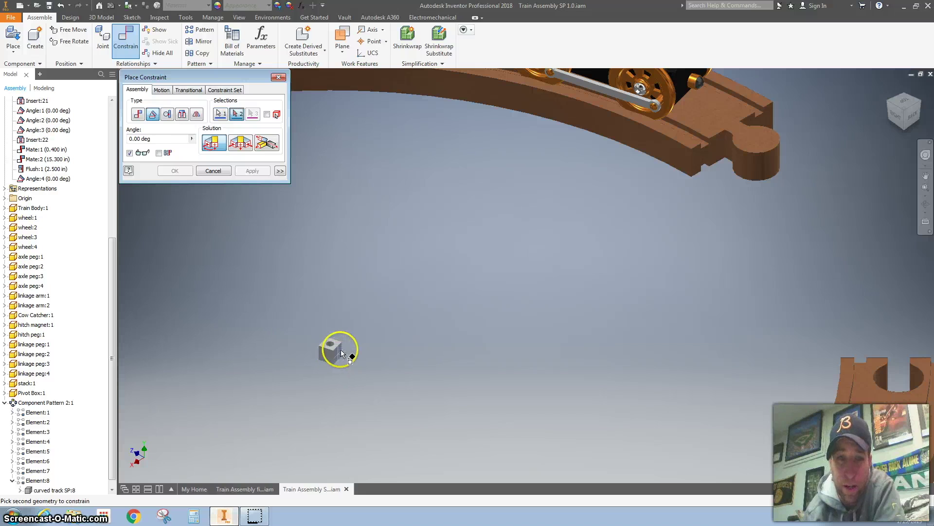
left_click(711, 156)
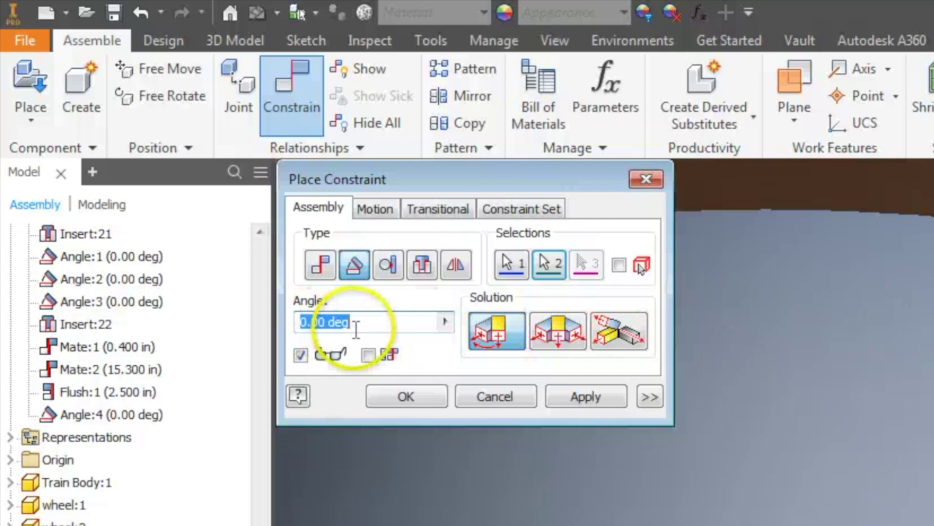
type("crank/")
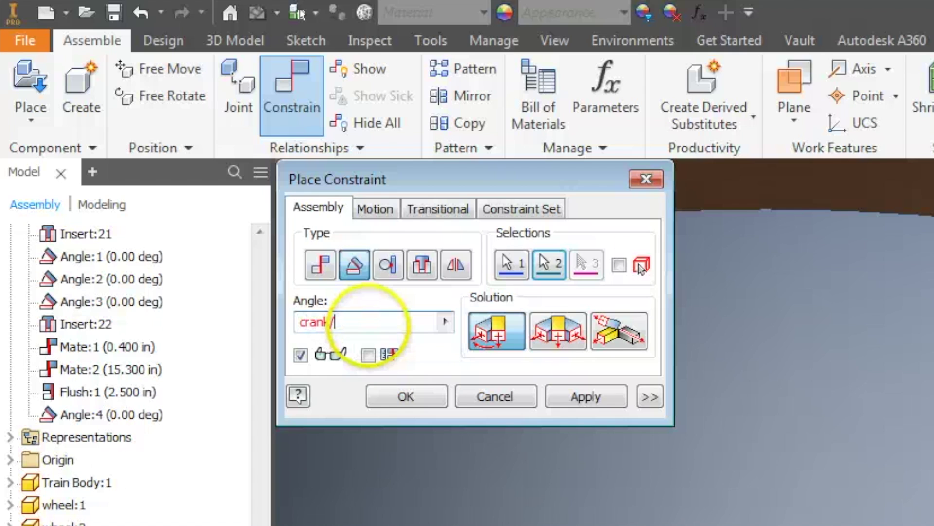
type("12")
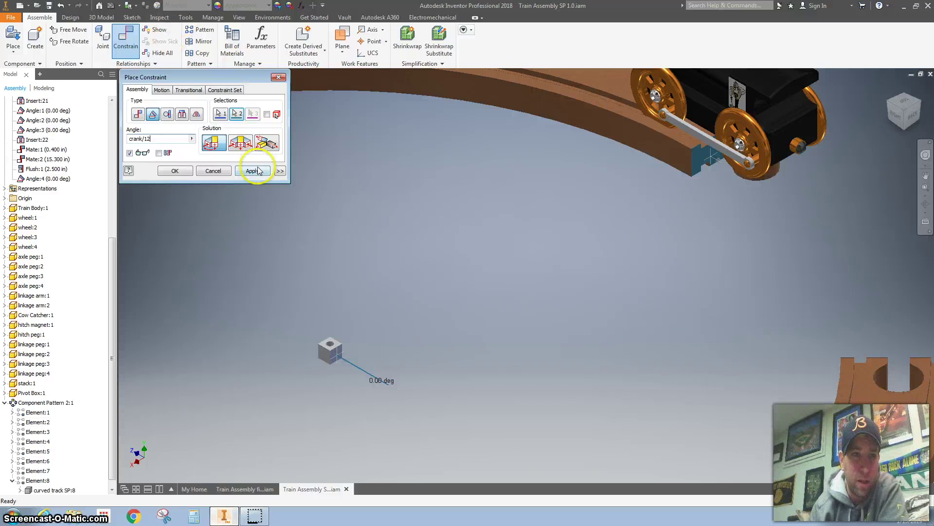
left_click(253, 172)
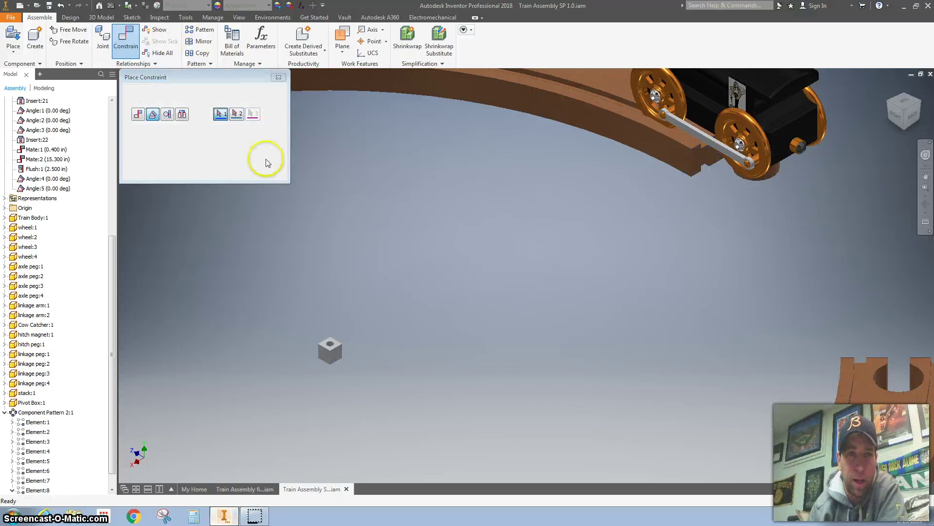
left_click(279, 77)
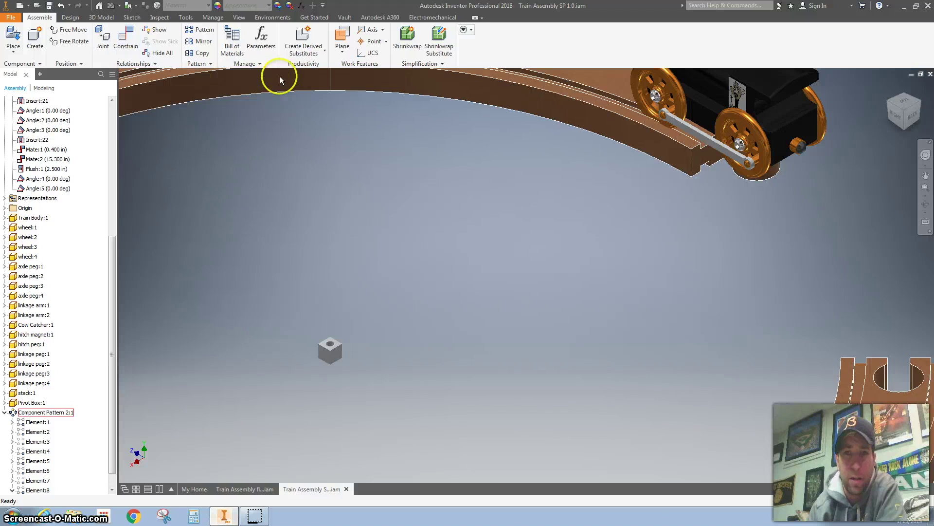
- Rename the wheel's Angle:4 constraint to DRIVE
key("Home")
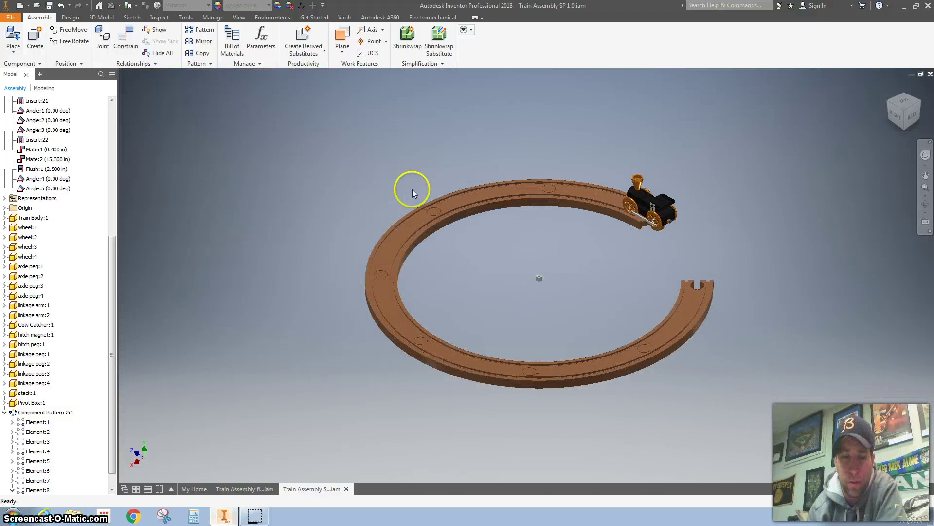
left_click(35, 182)
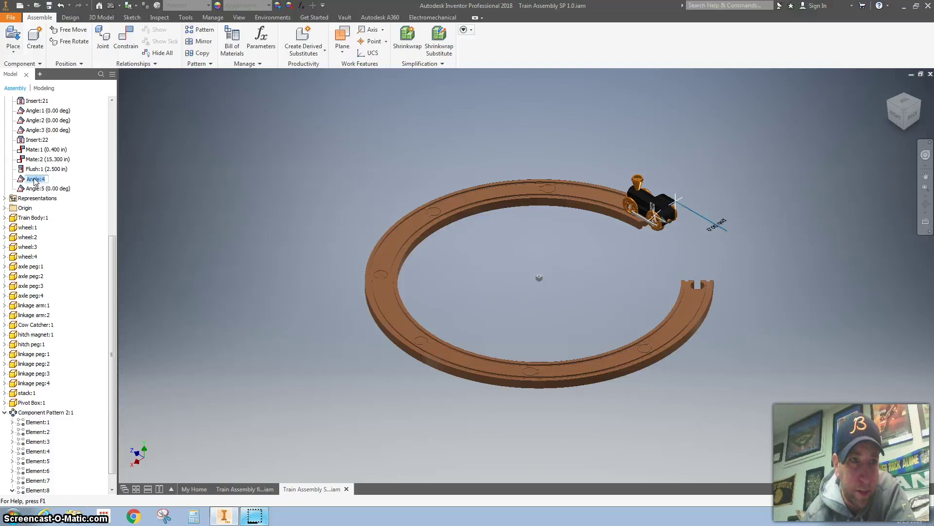
left_click(42, 184)
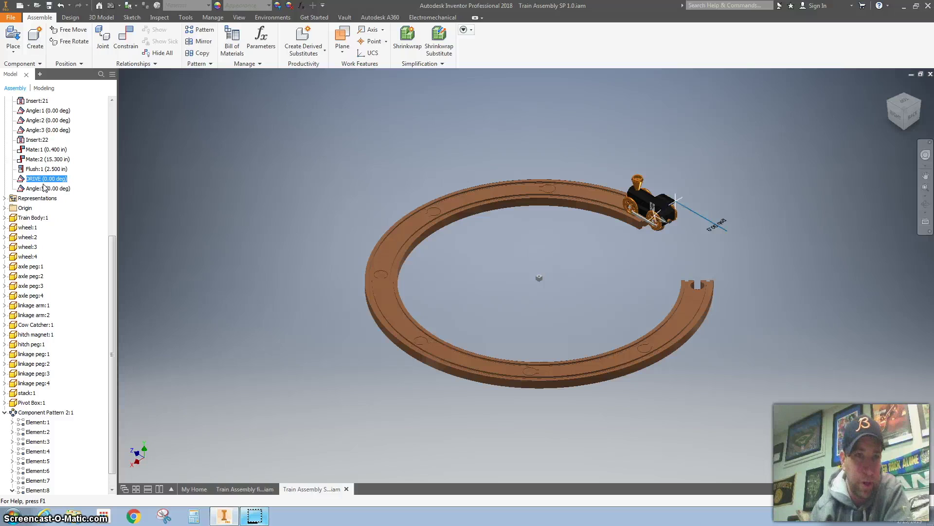
- Drive the DRIVE constraint from 0 to 360 degrees, playing the train's motion forward and in reverse
left_click(47, 184)
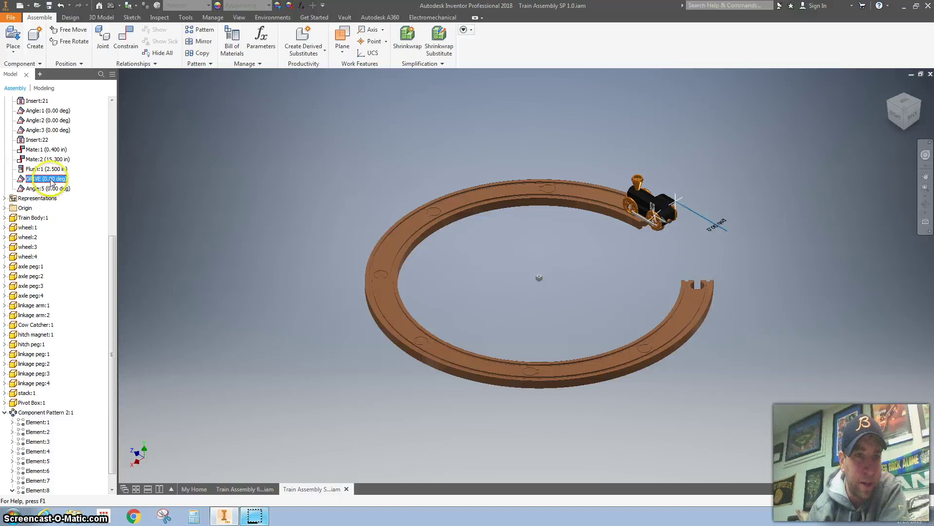
right_click(52, 182)
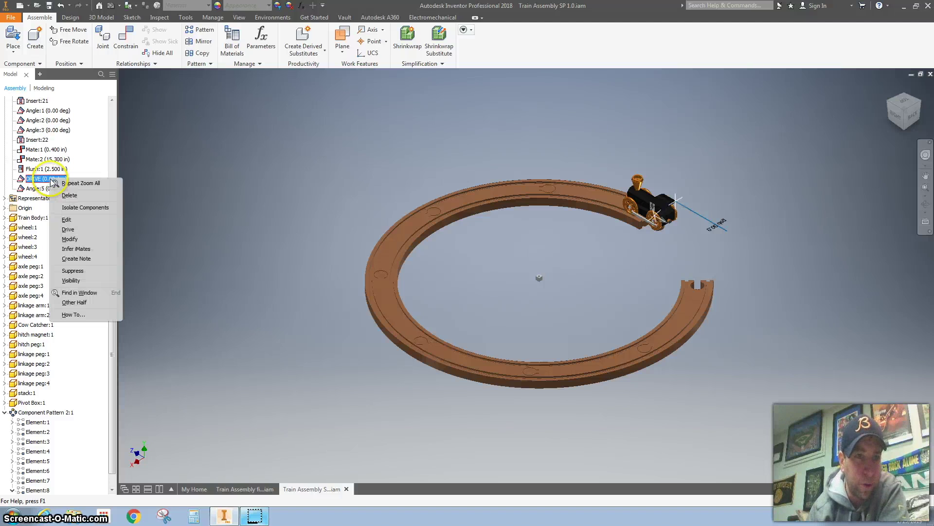
left_click(73, 230)
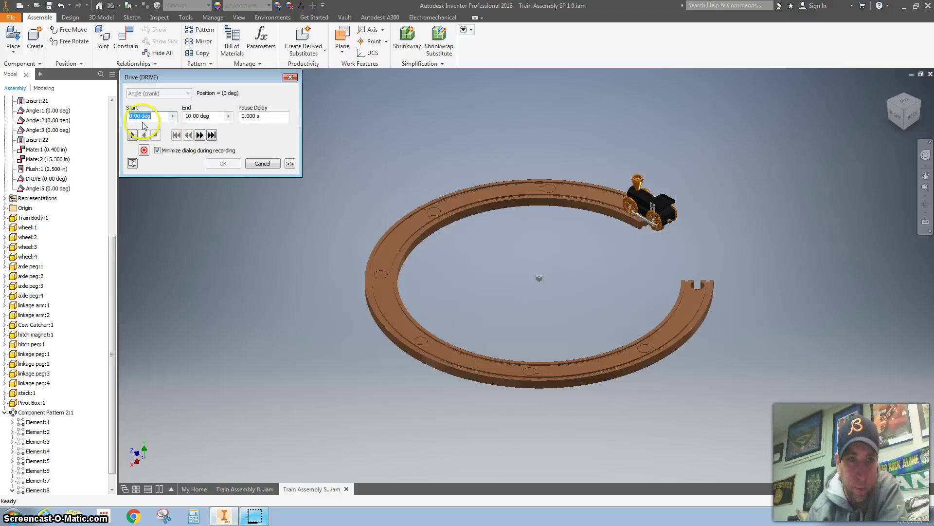
left_click(184, 117)
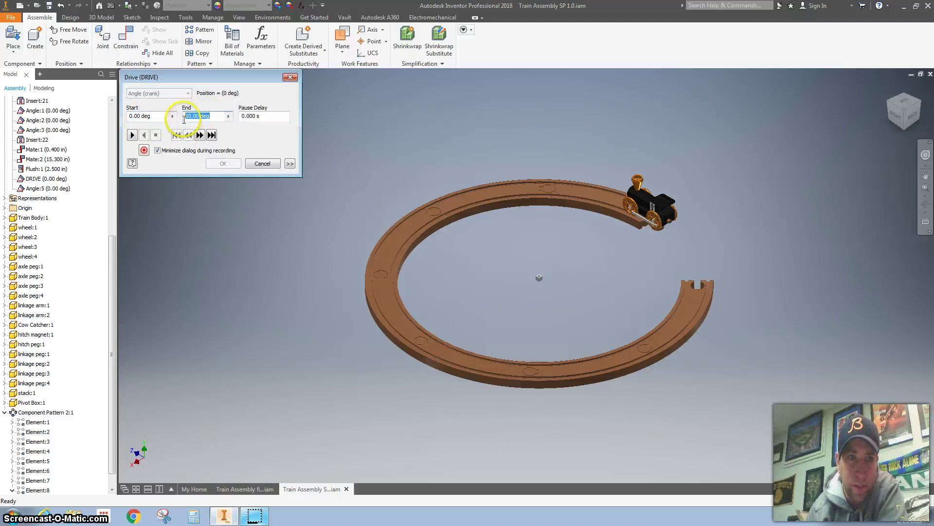
type("360")
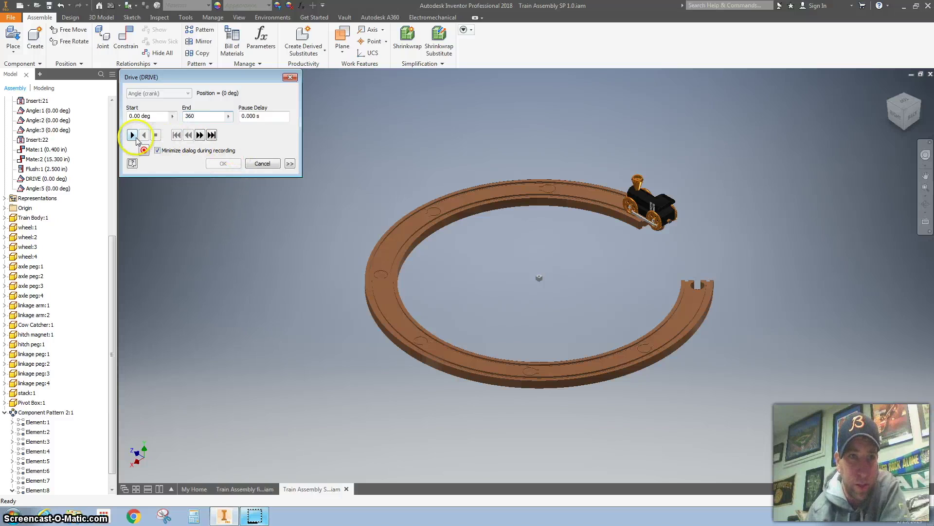
left_click(132, 135)
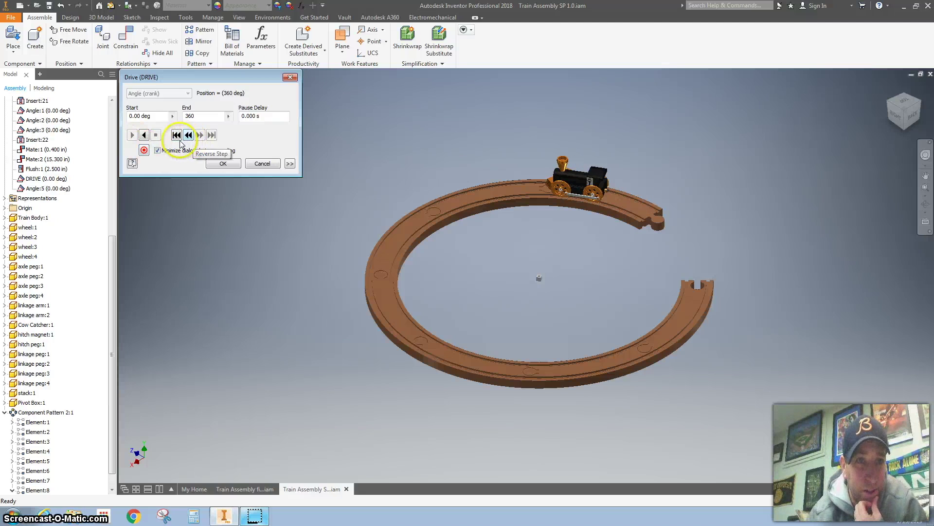
left_click(146, 136)
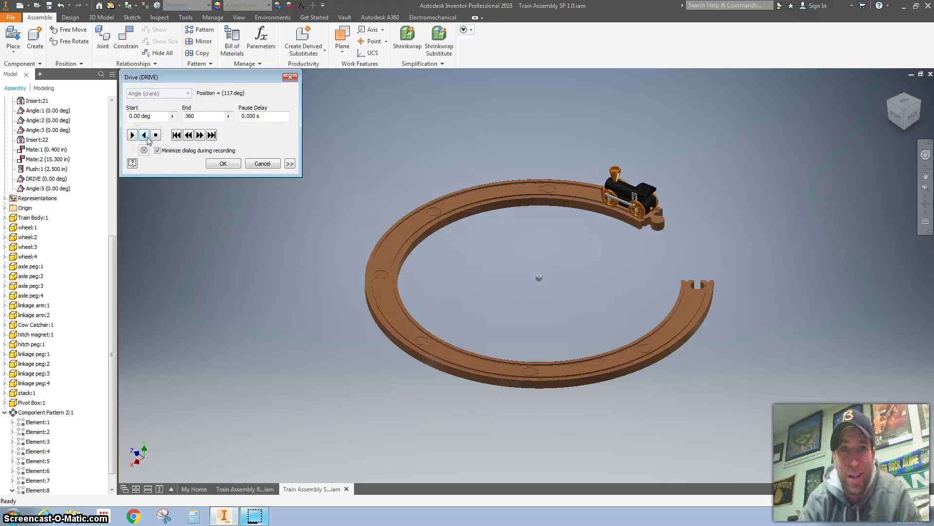
left_click(145, 136)
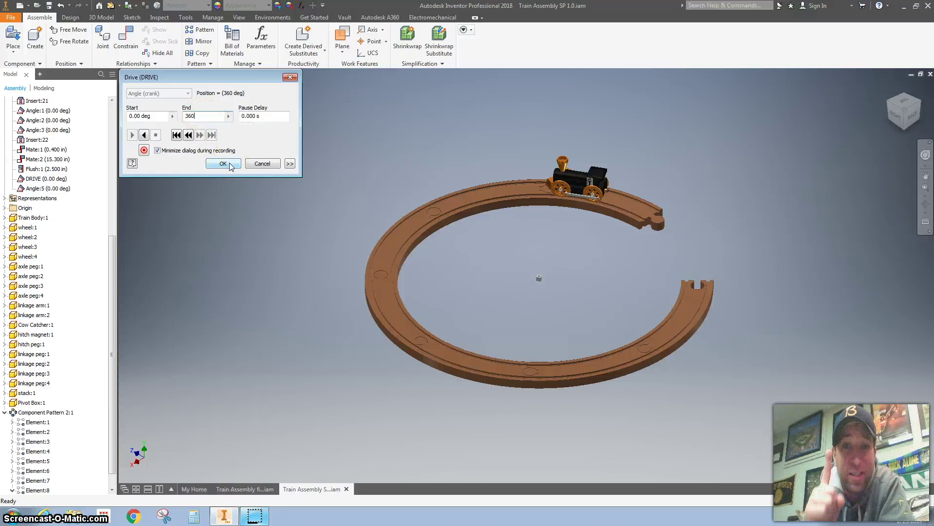
- Extend the drive's end value to 360*7 and play the motion forward along the track
type("*7")
left_click(131, 135)
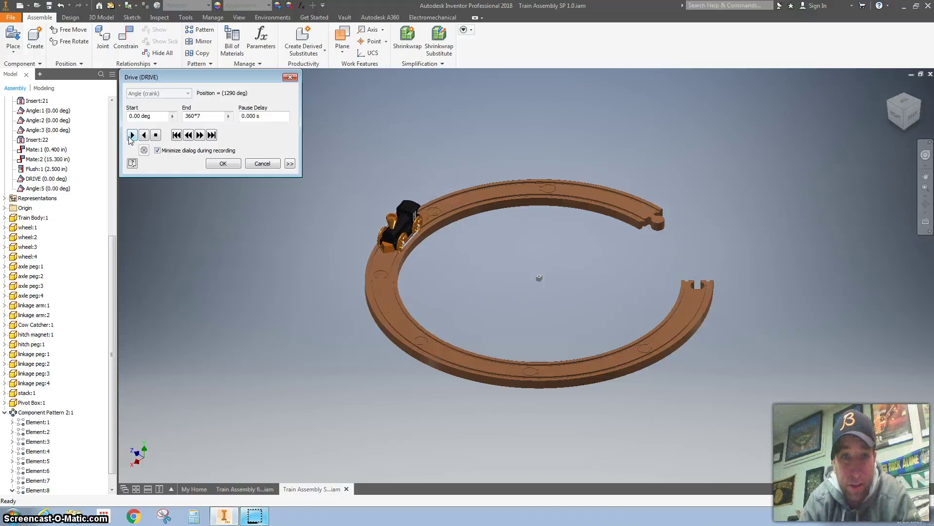
left_click(130, 136)
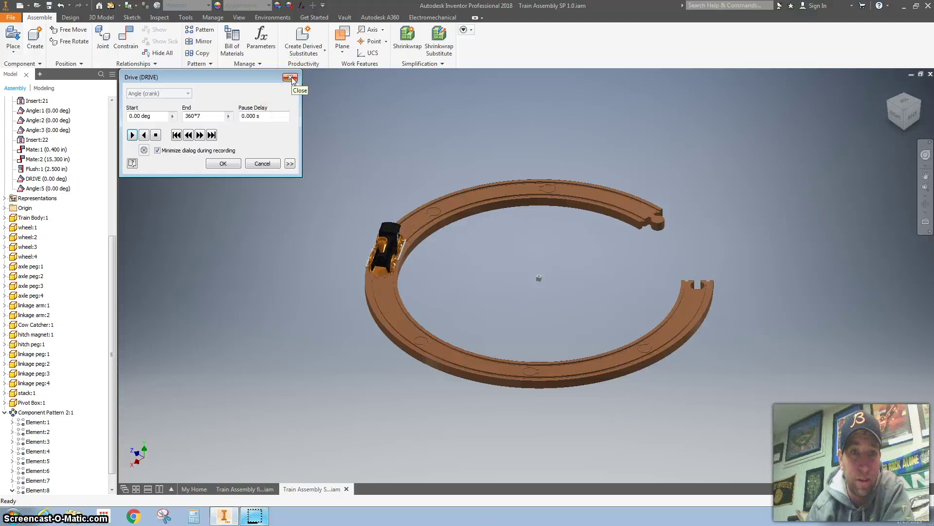
- Set the drive increment to 4 degrees per step in the expanded drive settings and accept them
left_click(290, 95)
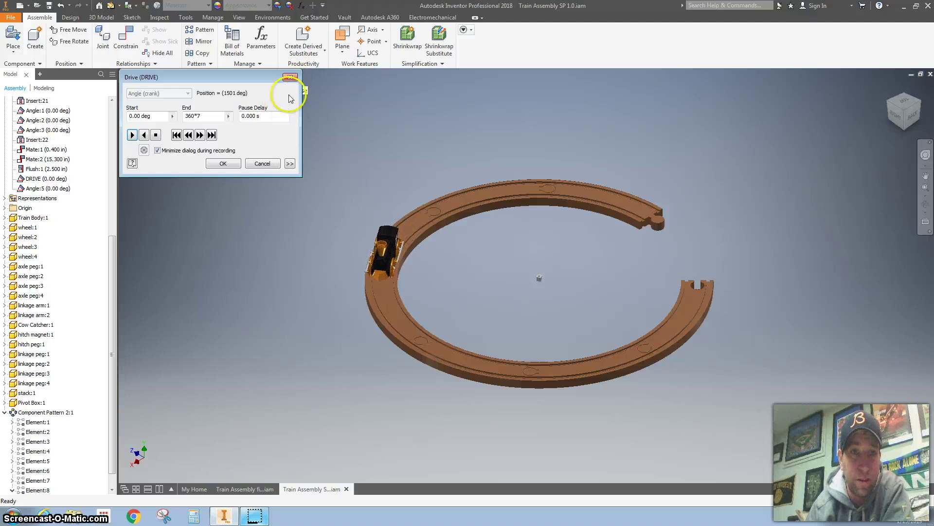
left_click(290, 164)
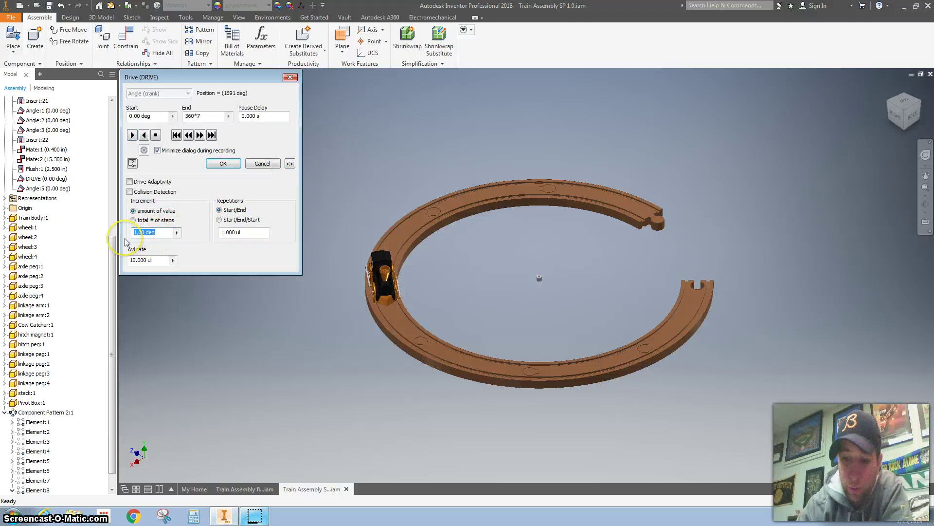
type("4")
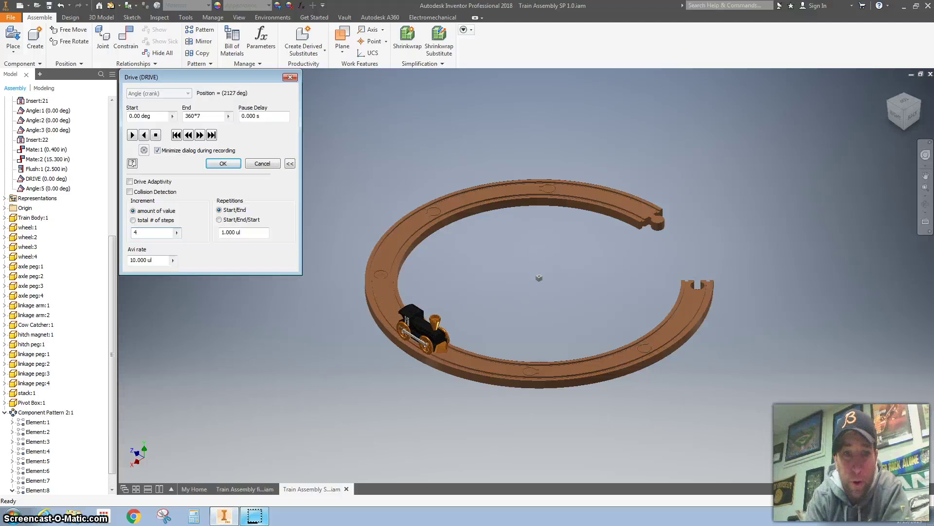
key("Return")
- Drive the DRIVE constraint again with an end value of 360 deg * 25, play the motion around the track, and close the drive settings
right_click(42, 180)
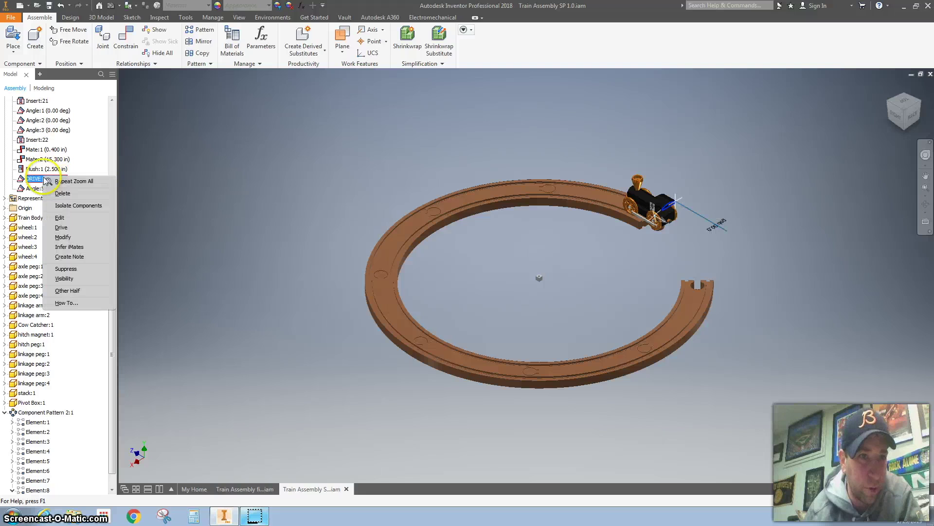
left_click(73, 227)
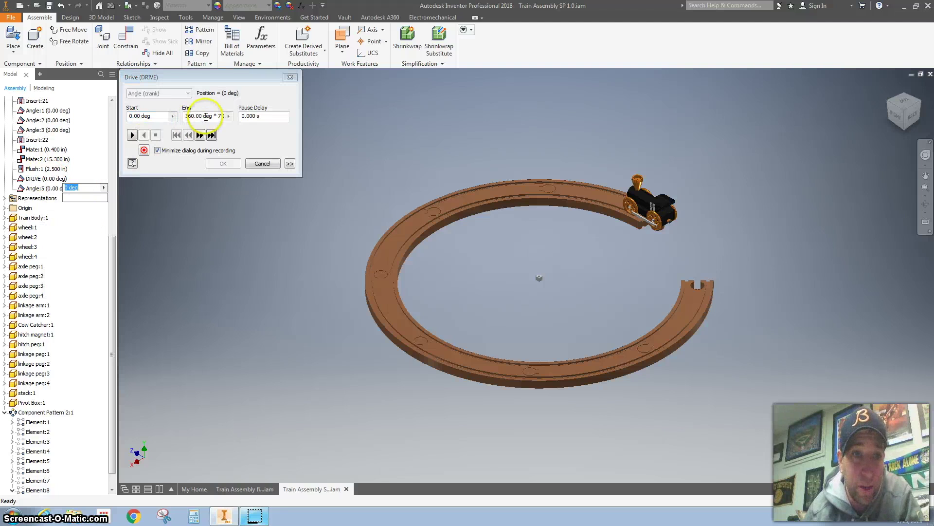
left_click(206, 117)
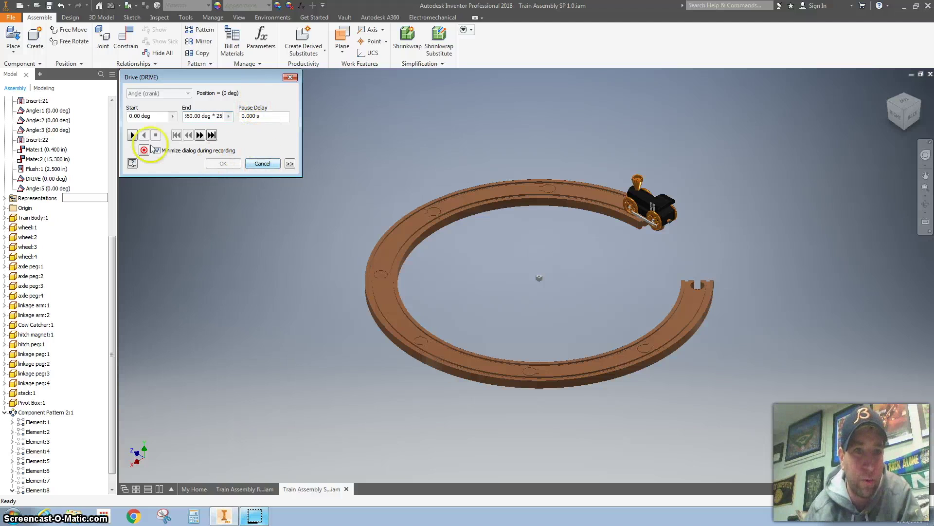
left_click(132, 135)
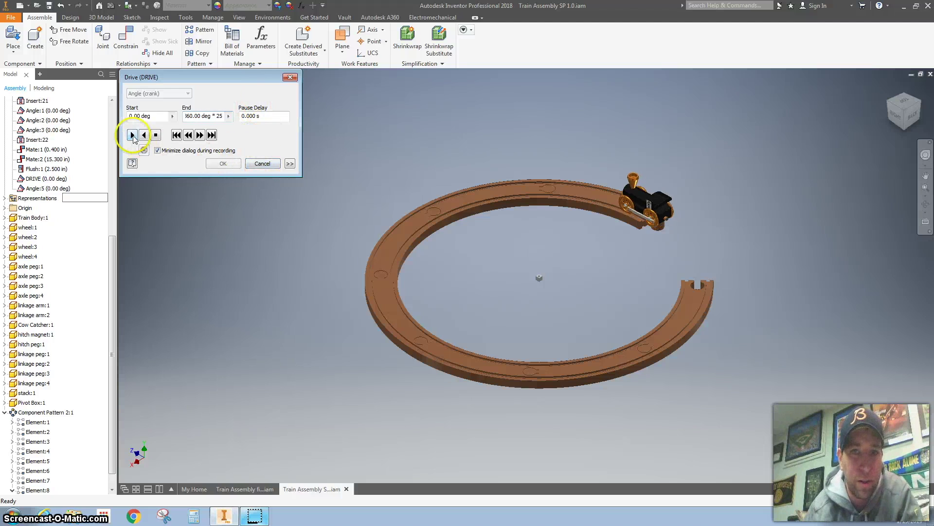
left_click(289, 163)
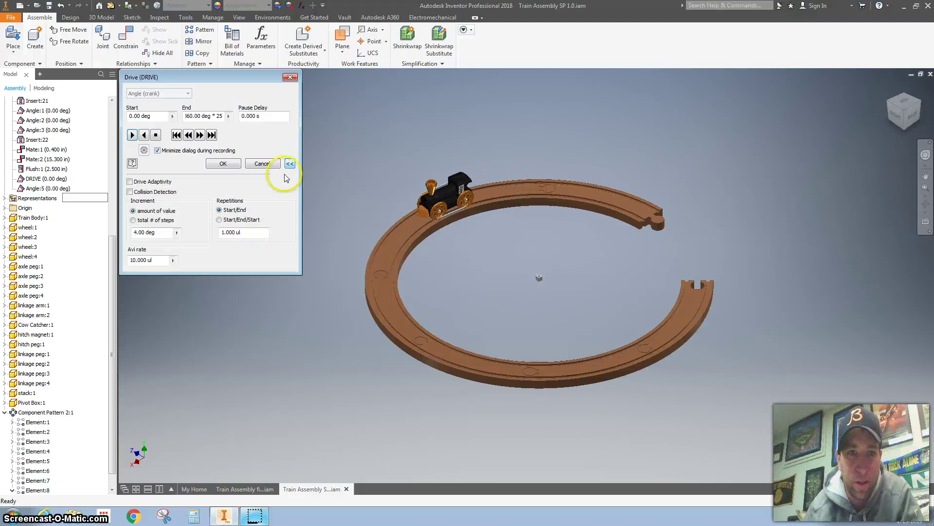
left_click(137, 251)
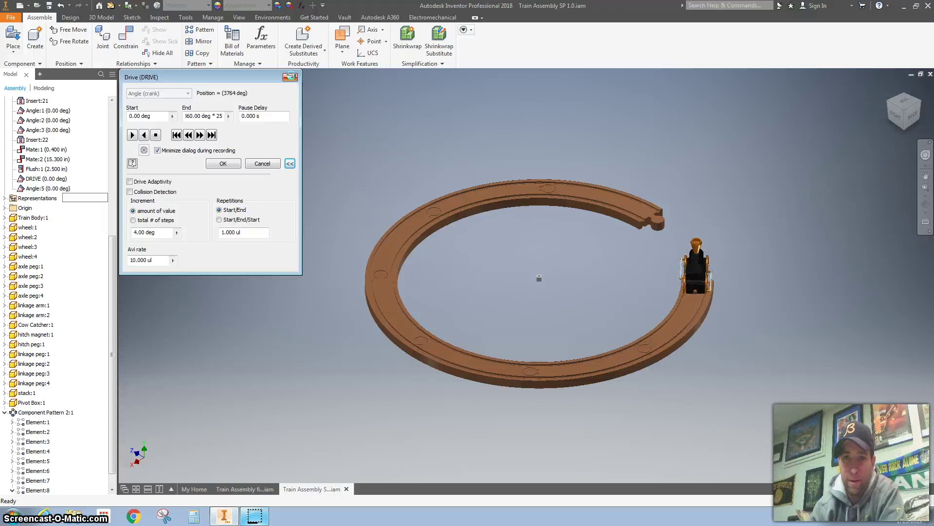
left_click(291, 77)
left_click(290, 78)
left_click(256, 143)
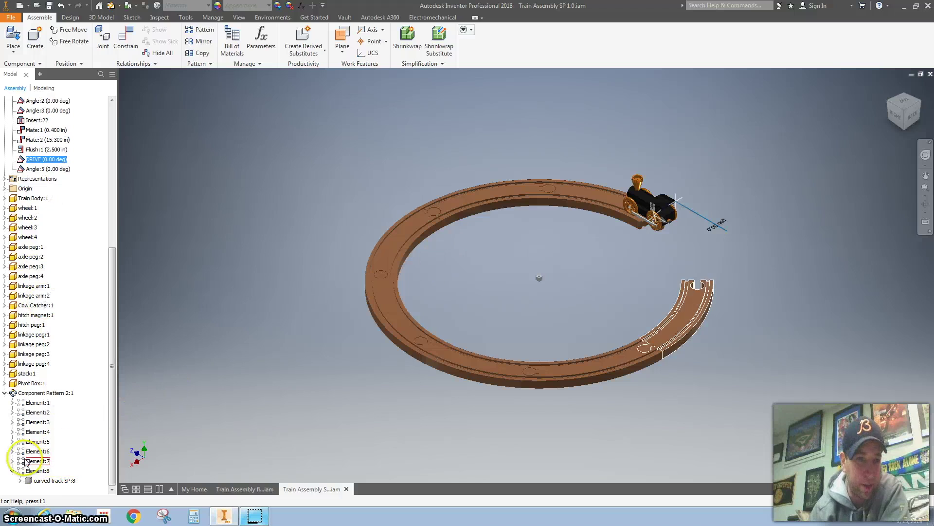
- Turn the visibility of the curved track piece in Element:8 of the component pattern back on
right_click(35, 483)
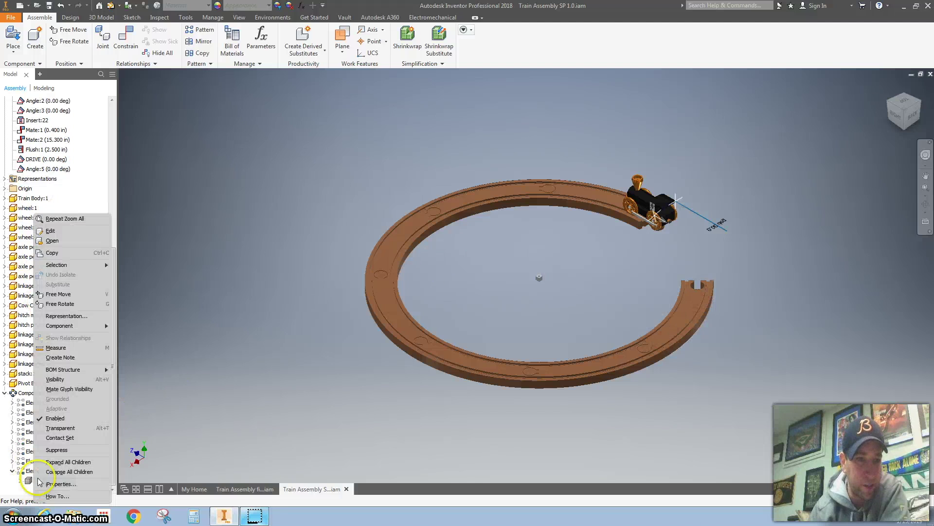
left_click(62, 379)
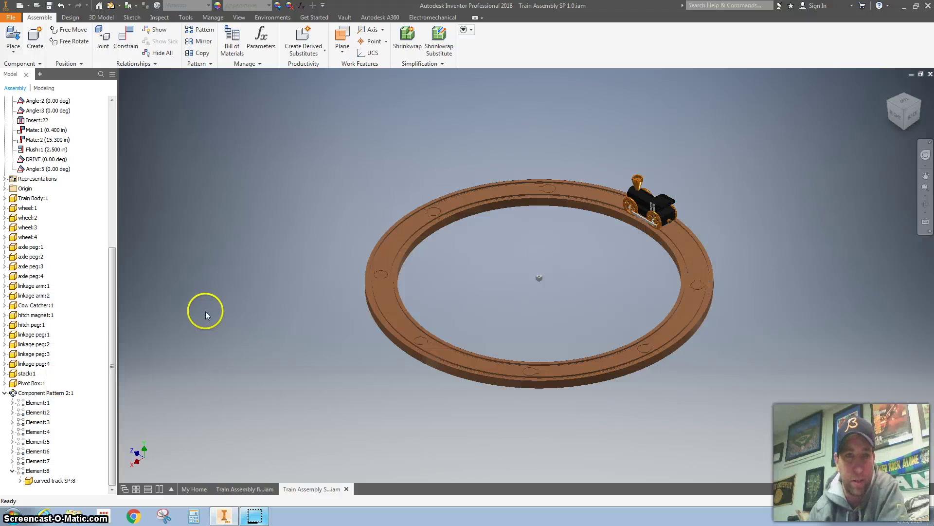
- Examine the DRIVE and Angle:5 constraints, comparing their values and the geometry each one controls on the train and pivot box
left_click(112, 119)
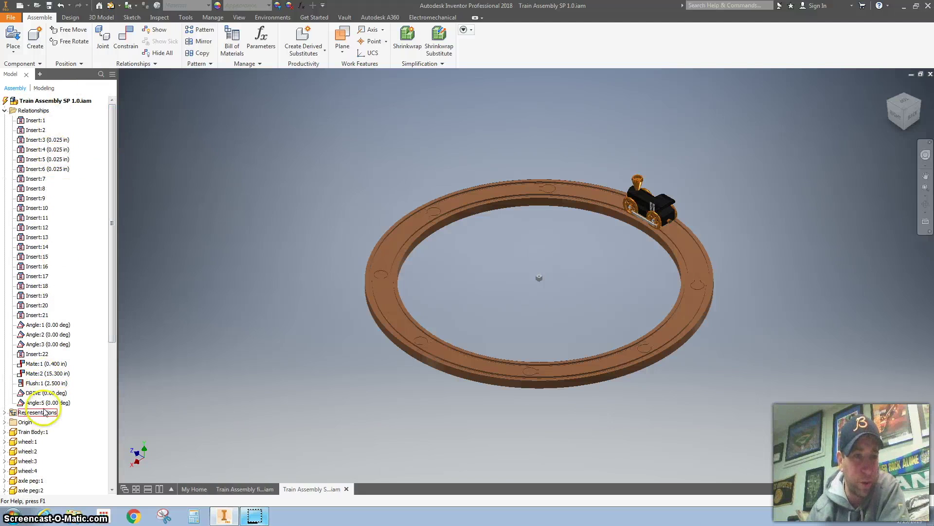
right_click(48, 394)
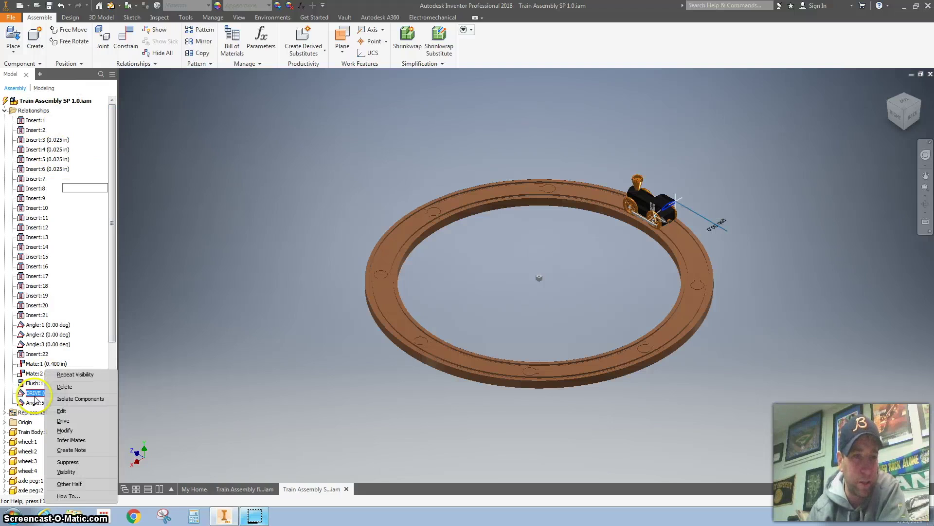
left_click(254, 330)
left_click(22, 394)
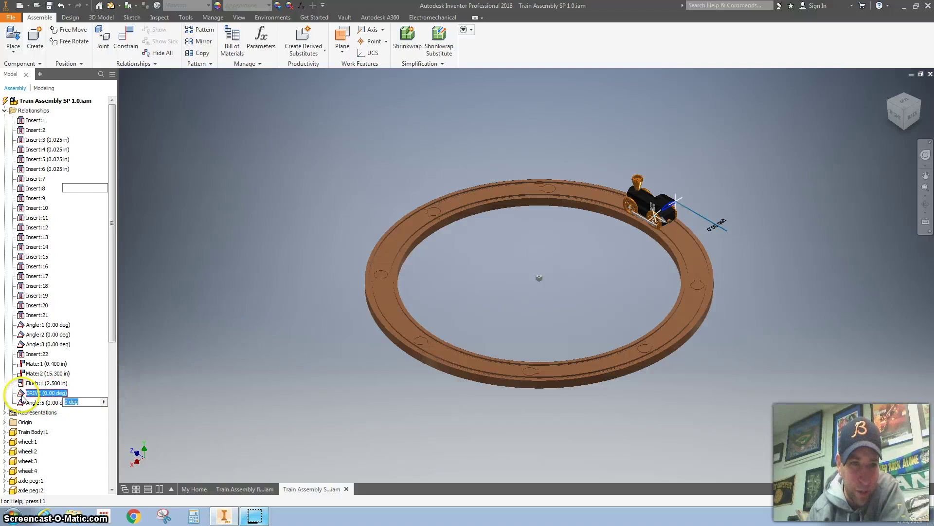
key("Escape")
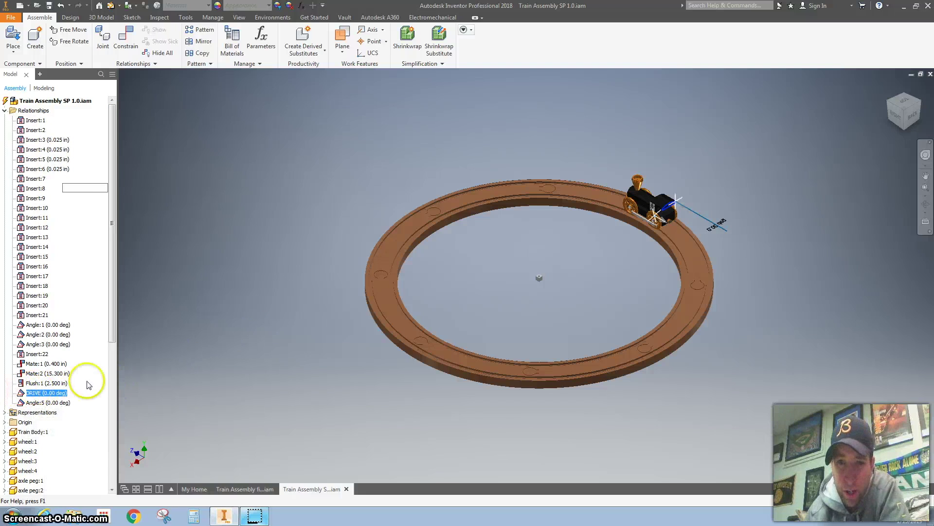
scroll(620, 224, "up", 5)
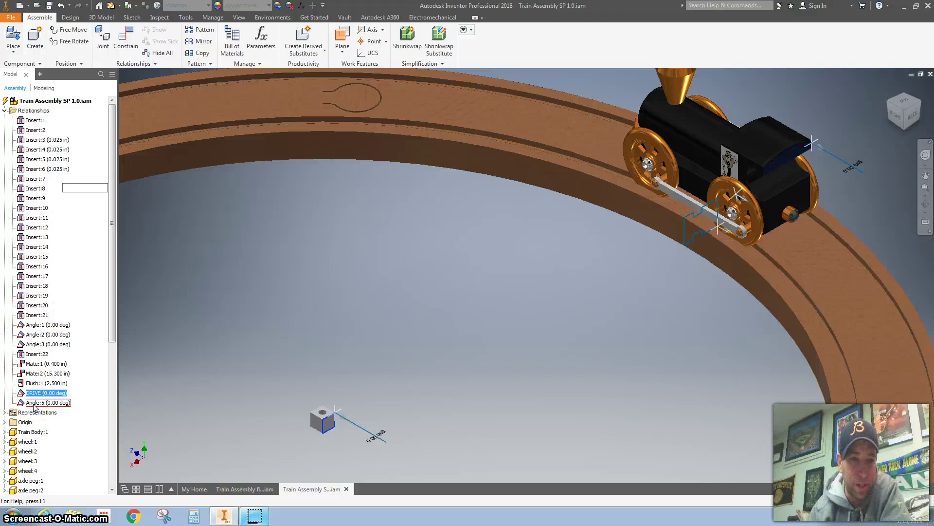
left_click(34, 404)
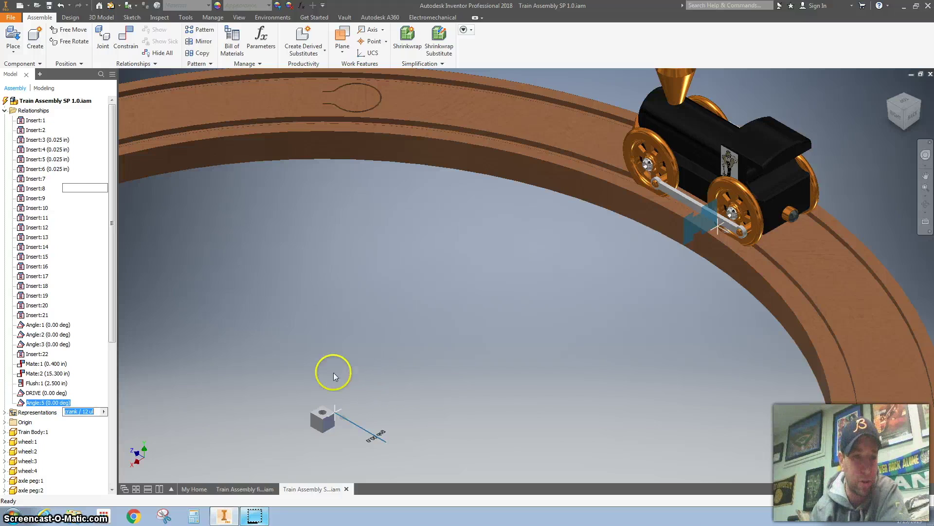
- Drive the DRIVE constraint and play the train's motion forward around the complete track with the whole circle in view
right_click(28, 393)
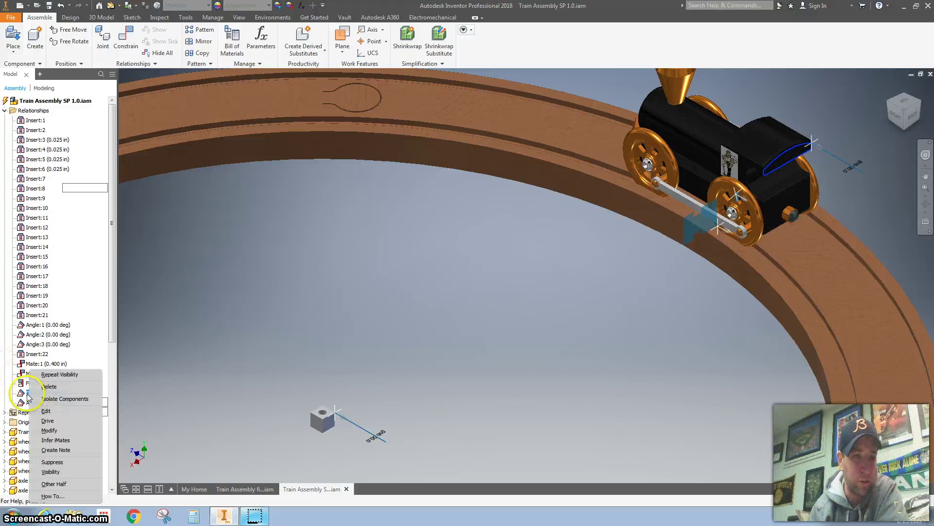
left_click(48, 420)
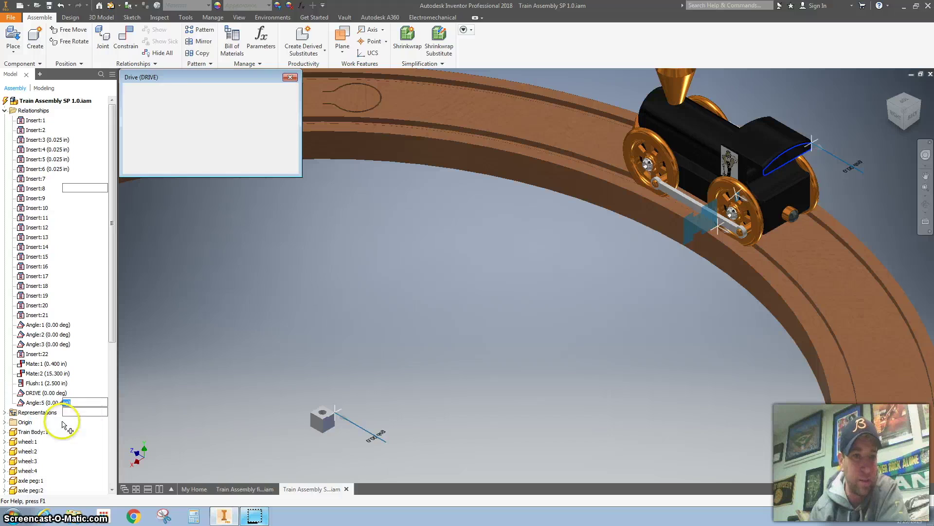
left_click(132, 135)
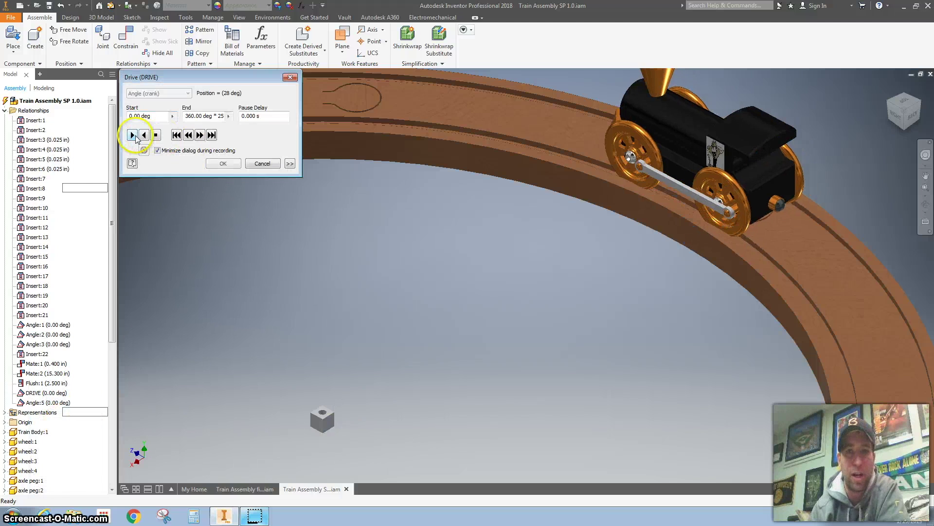
middle_click(351, 253)
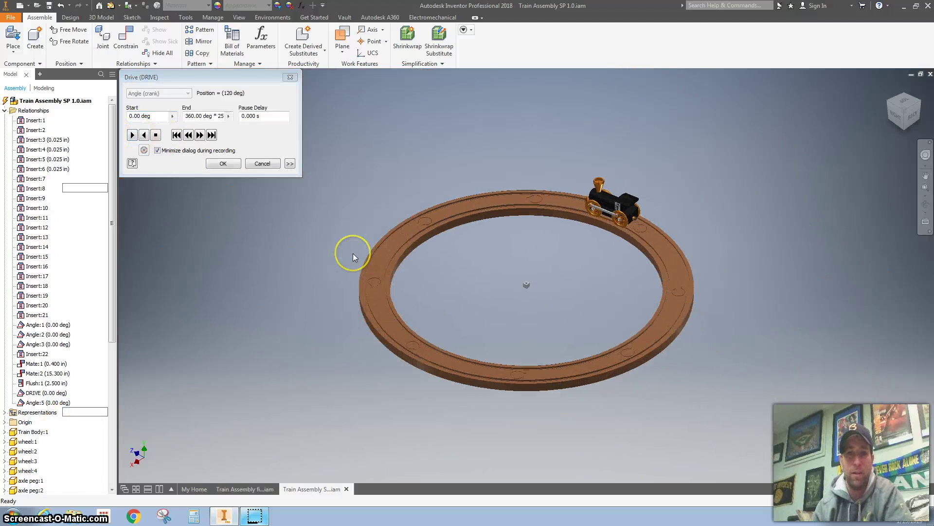